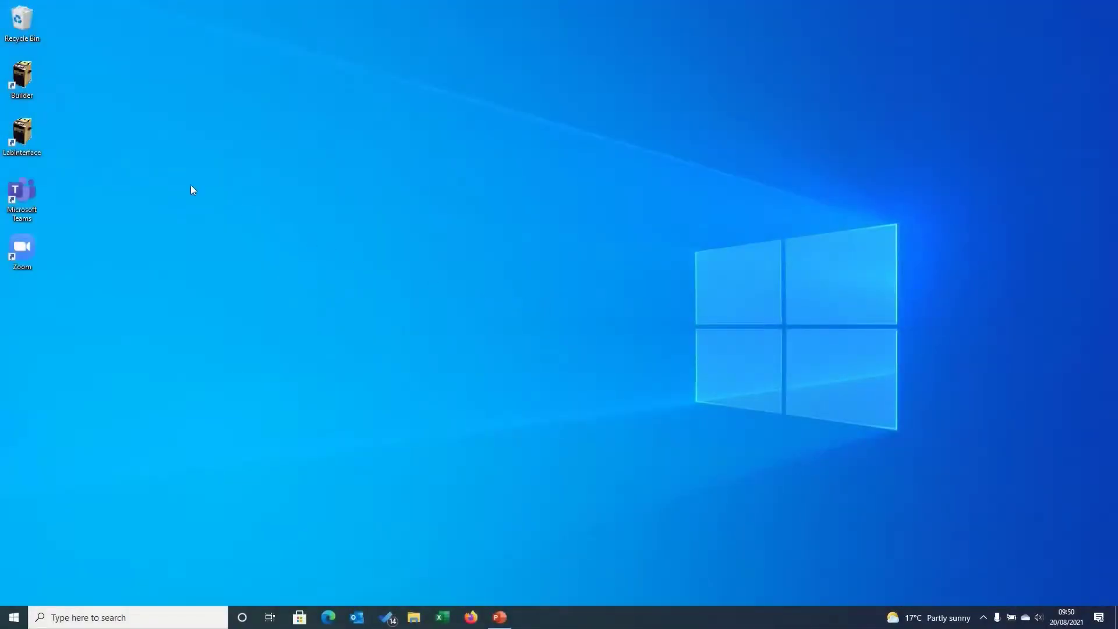
Step: Launch LabInterface, connect an Isotech S-Block calibrator on COM5, and start reading its temperatures
double_click(26, 134)
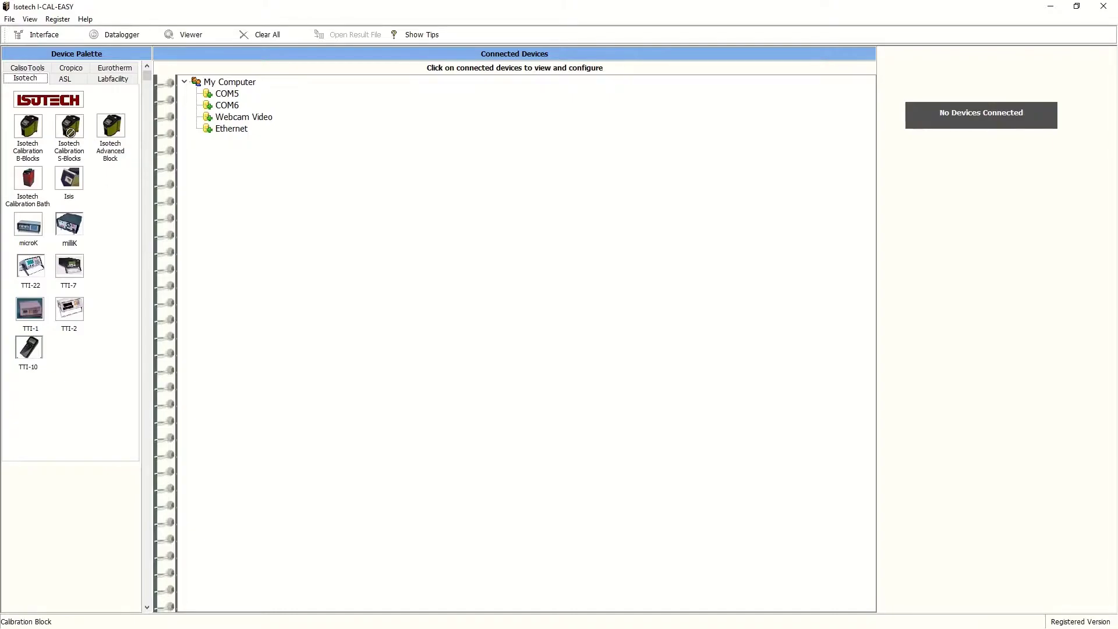
left_click_drag(69, 132, 225, 96)
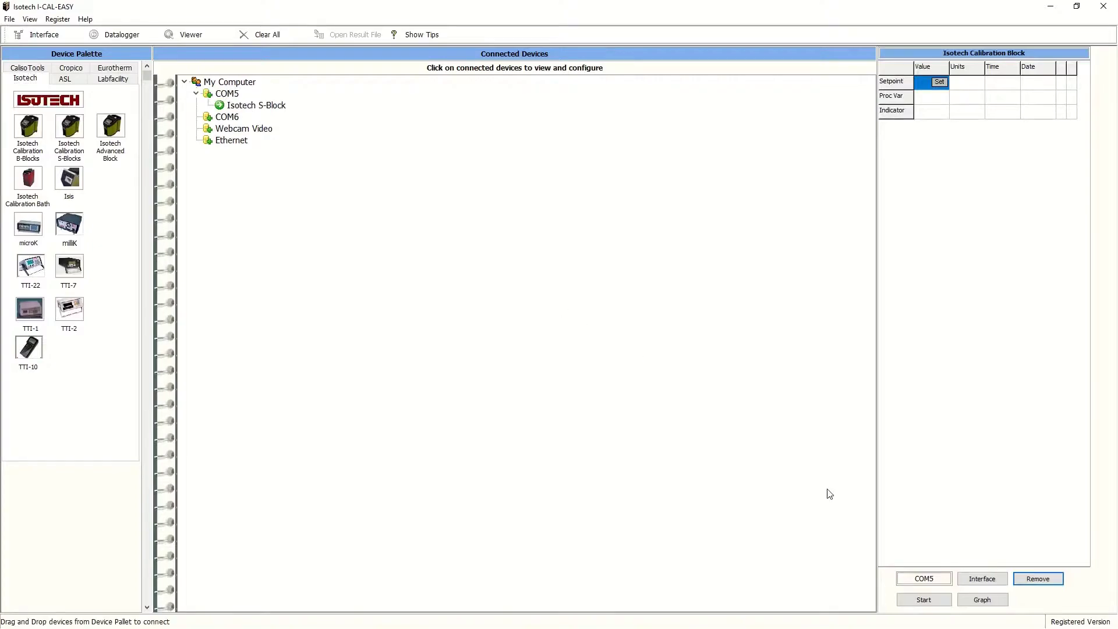
left_click(930, 602)
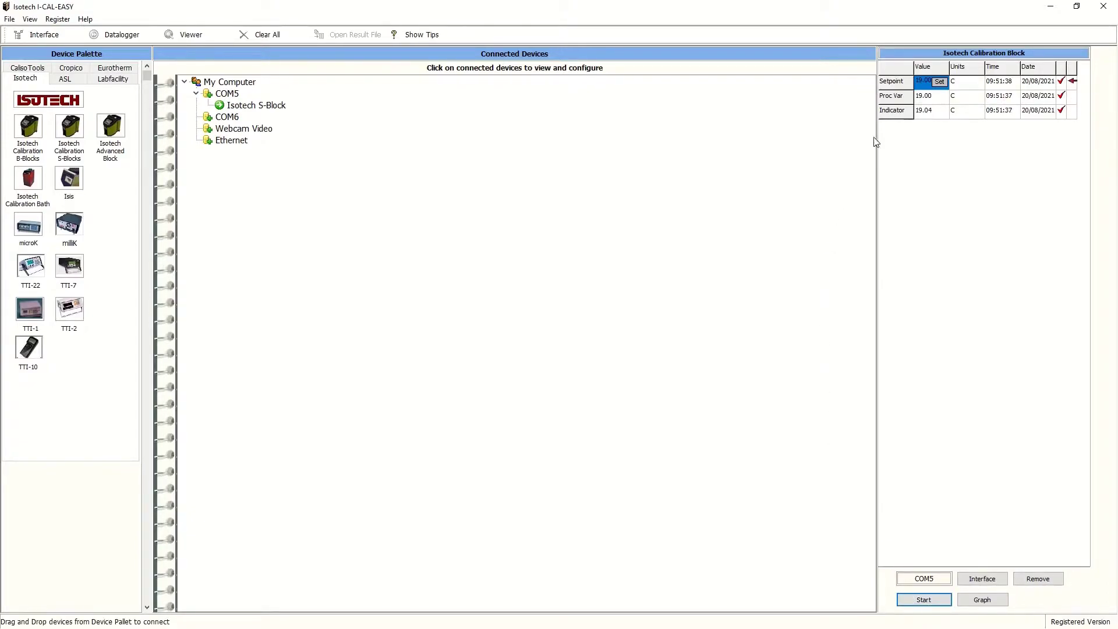
Step: Raise the S-Block setpoint from 19.00 to 20.00 °C
left_click(939, 82)
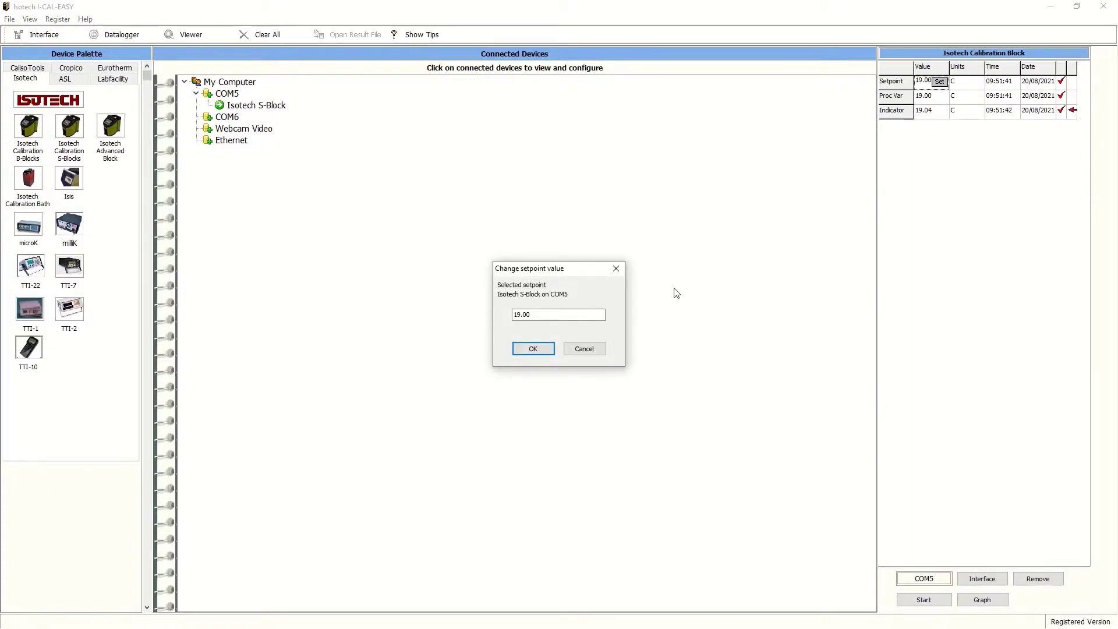
left_click(534, 315)
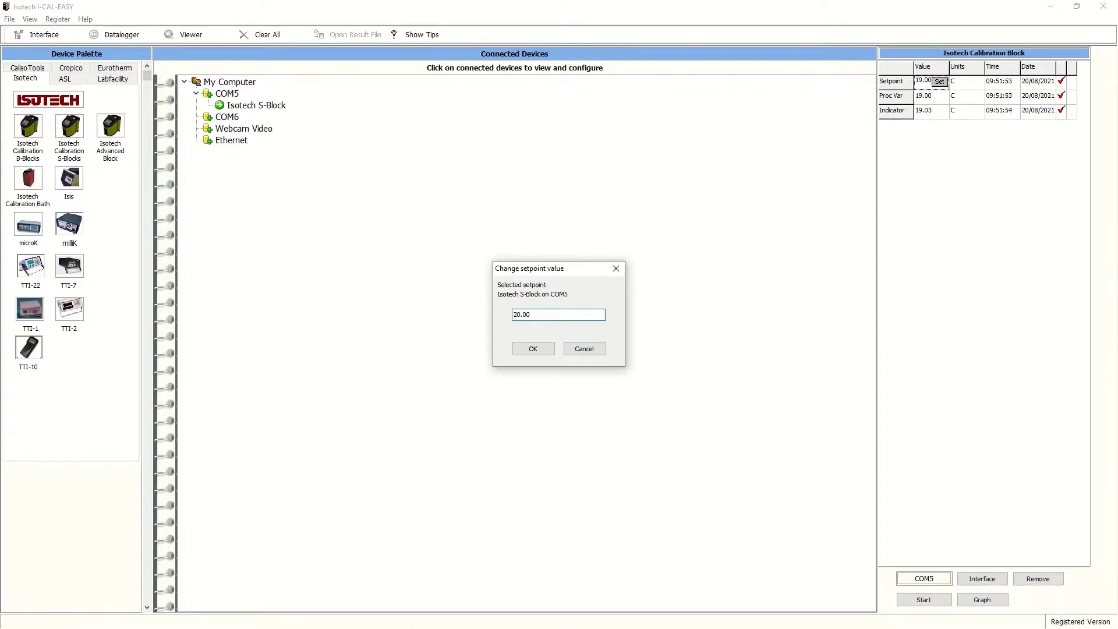
left_click(530, 350)
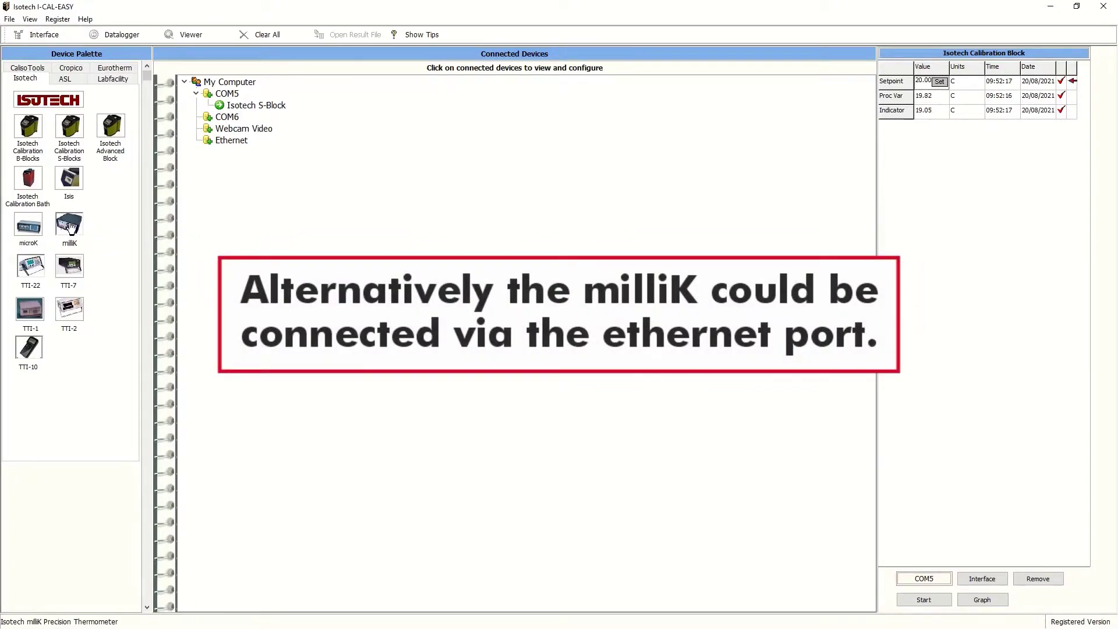
Step: Add the milliK-MS thermometer under COM6 and start logging its Chan 1 and Chan 10 readings
left_click_drag(70, 228, 205, 128)
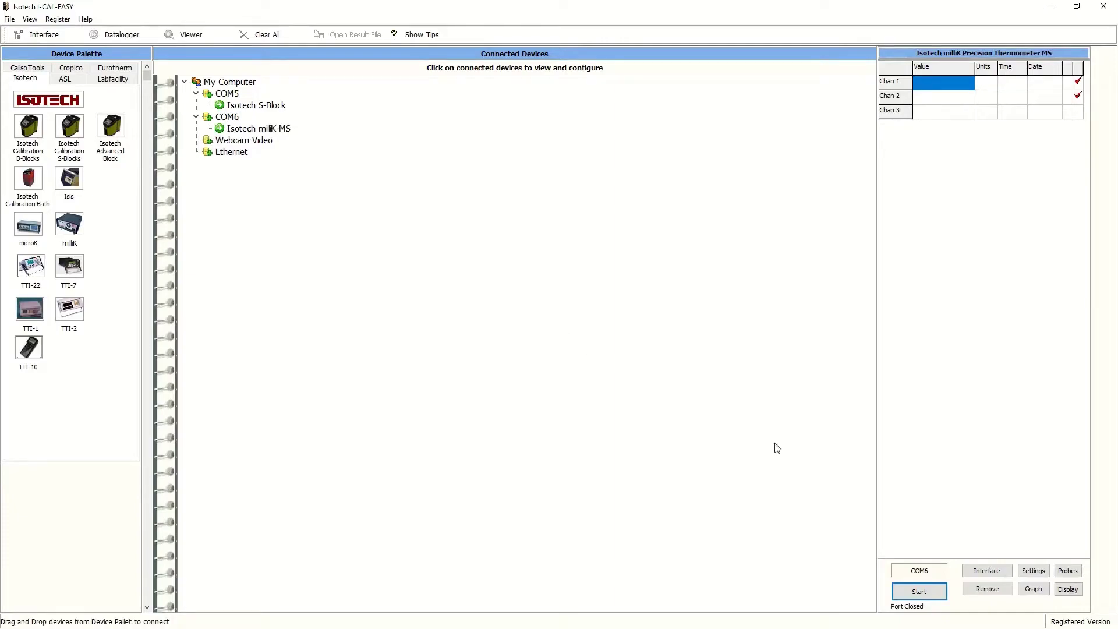
left_click(926, 594)
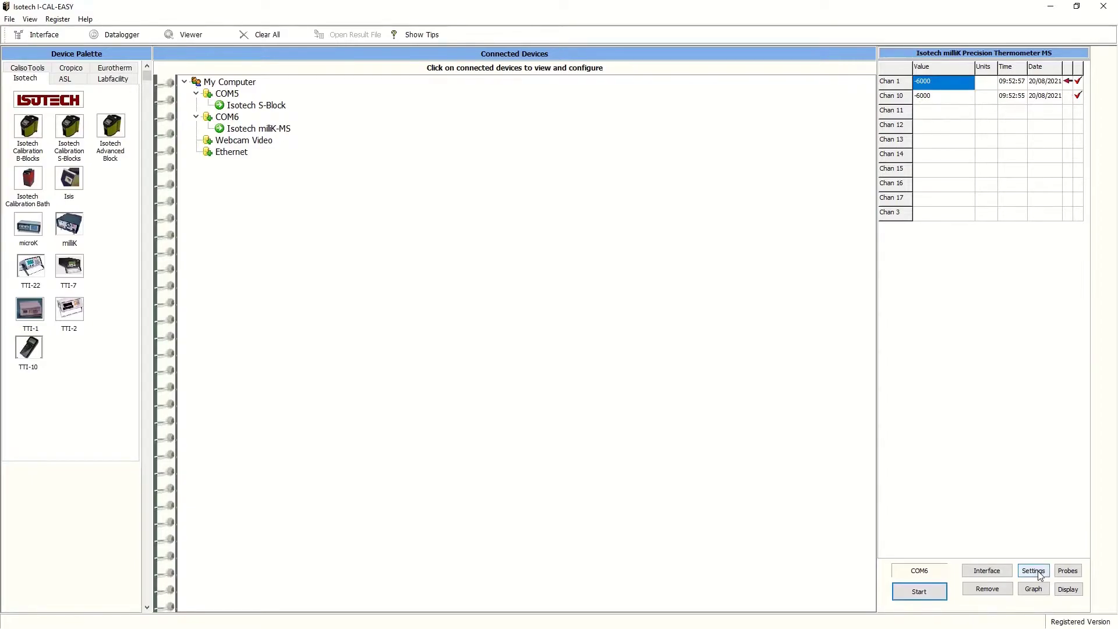
Step: Configure milliK channel 1 as a PRT input with a user probe (MEAS:TEMP1? 1,C,460,NORM)
left_click(1040, 572)
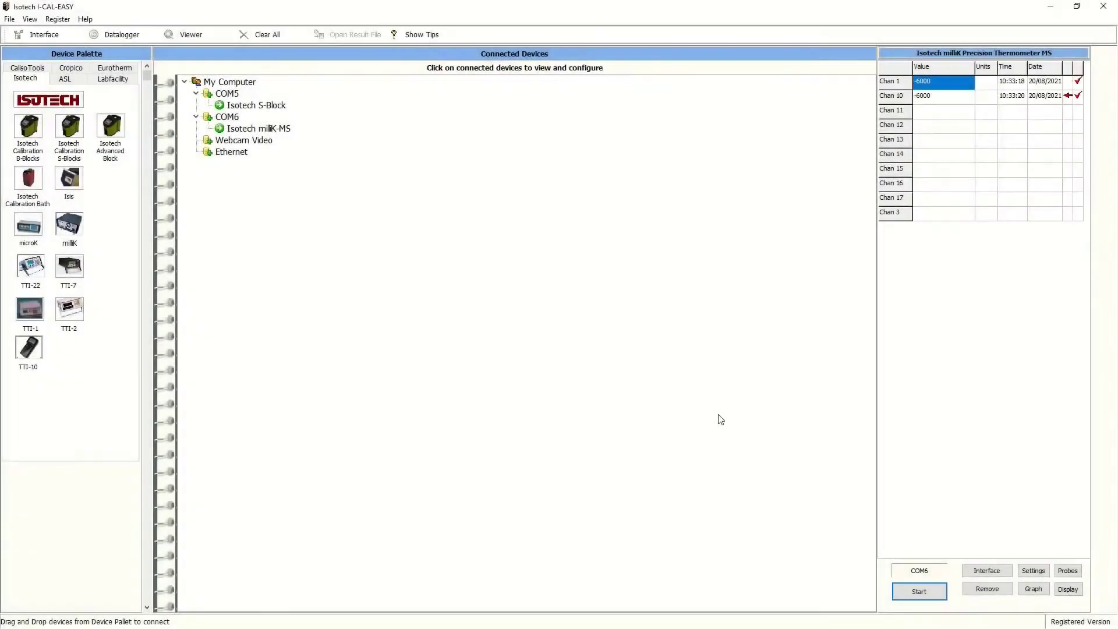
left_click(941, 524)
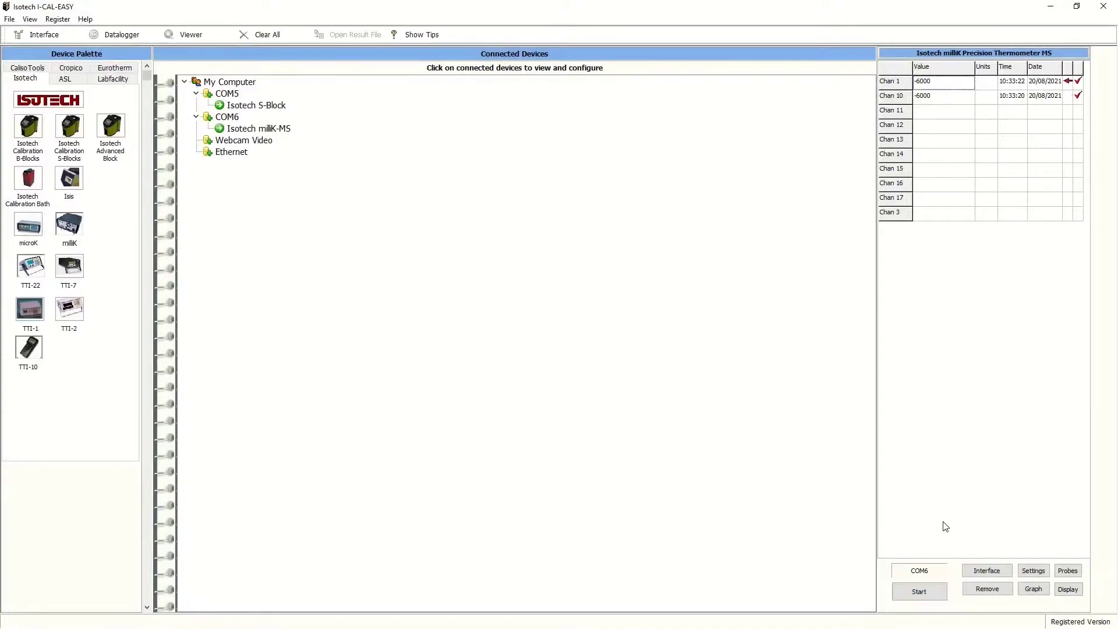
left_click(1043, 575)
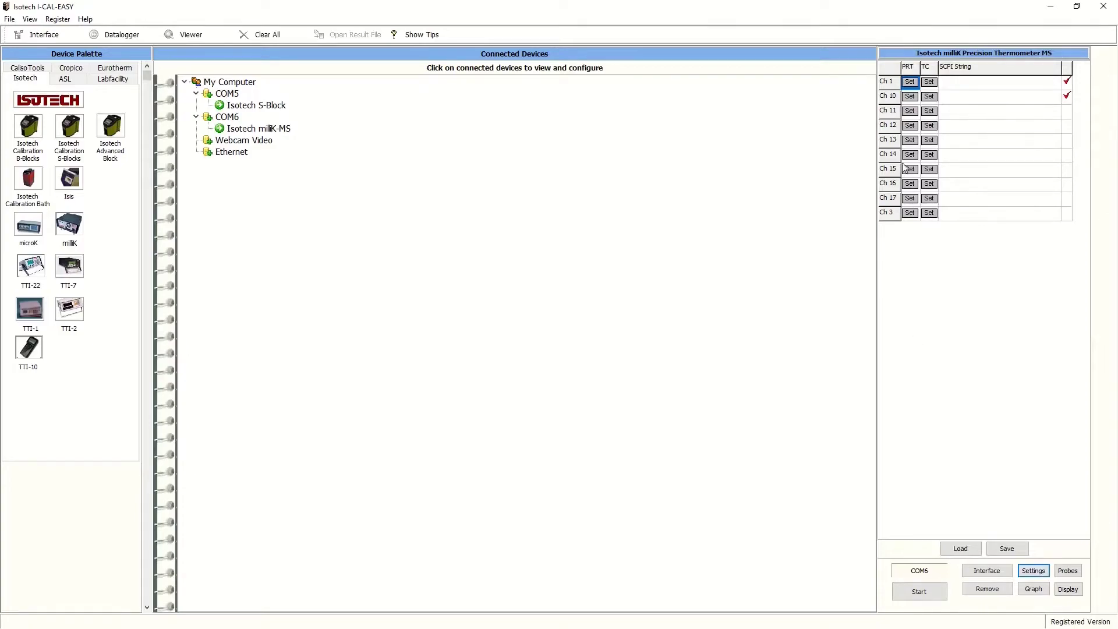
left_click(910, 82)
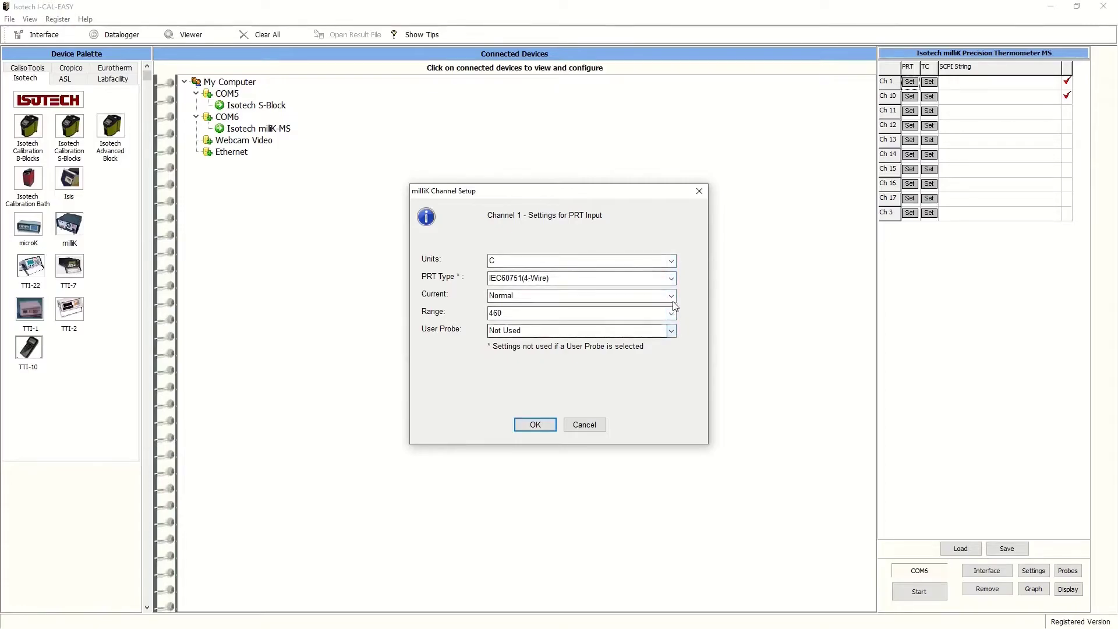
left_click(672, 332)
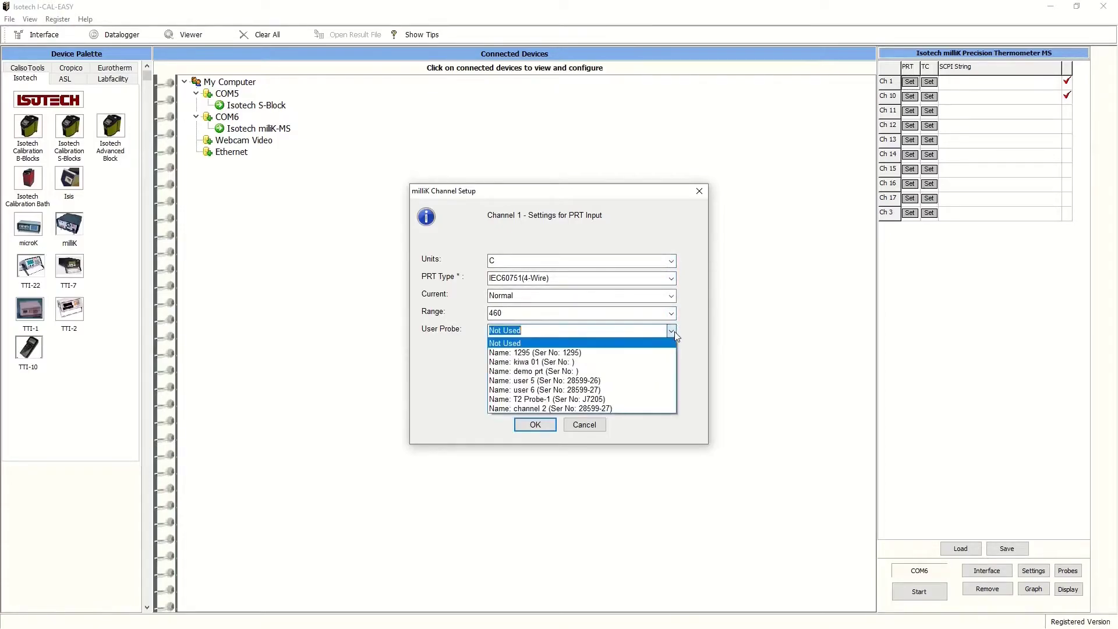
left_click(639, 353)
left_click(533, 425)
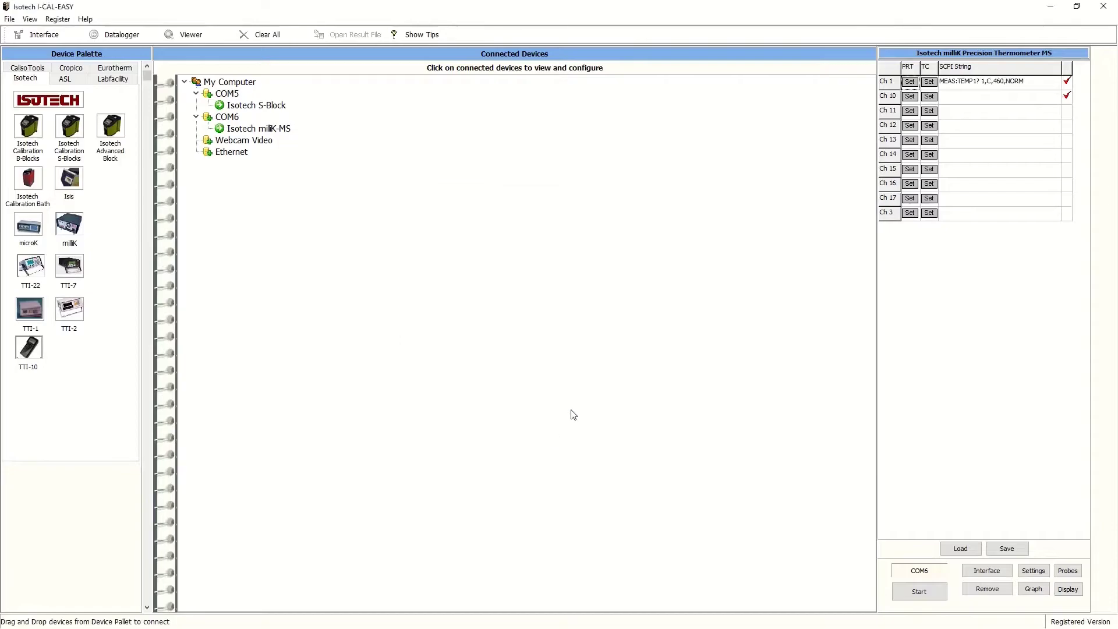
Step: Set milliK channel 10 to measure Volts and channels 11 and 12 as type N thermocouples
left_click(929, 97)
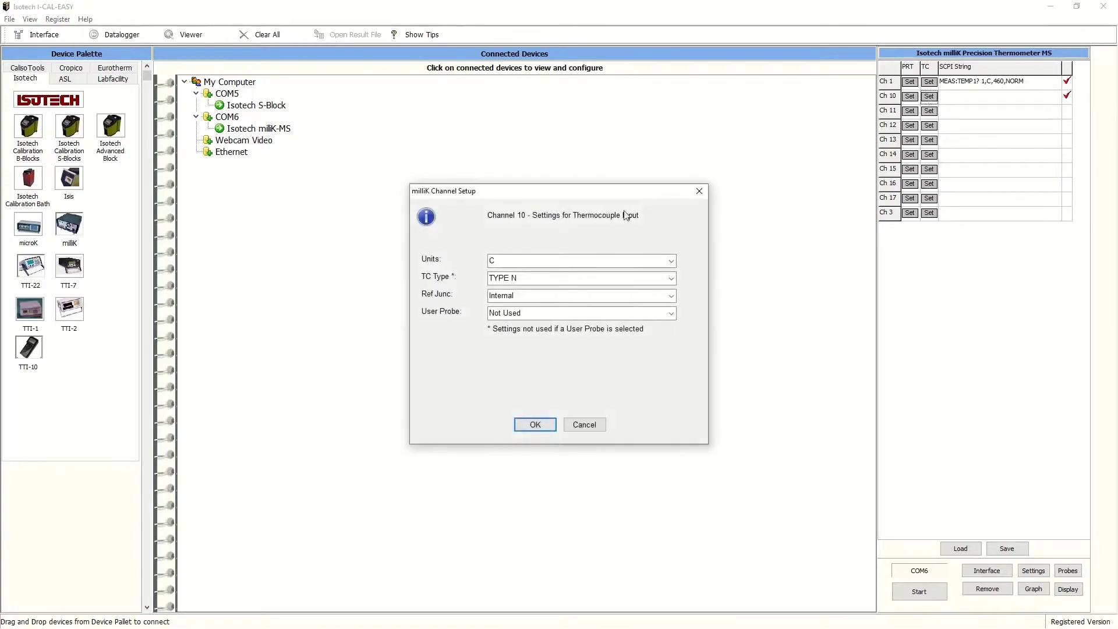
left_click(670, 263)
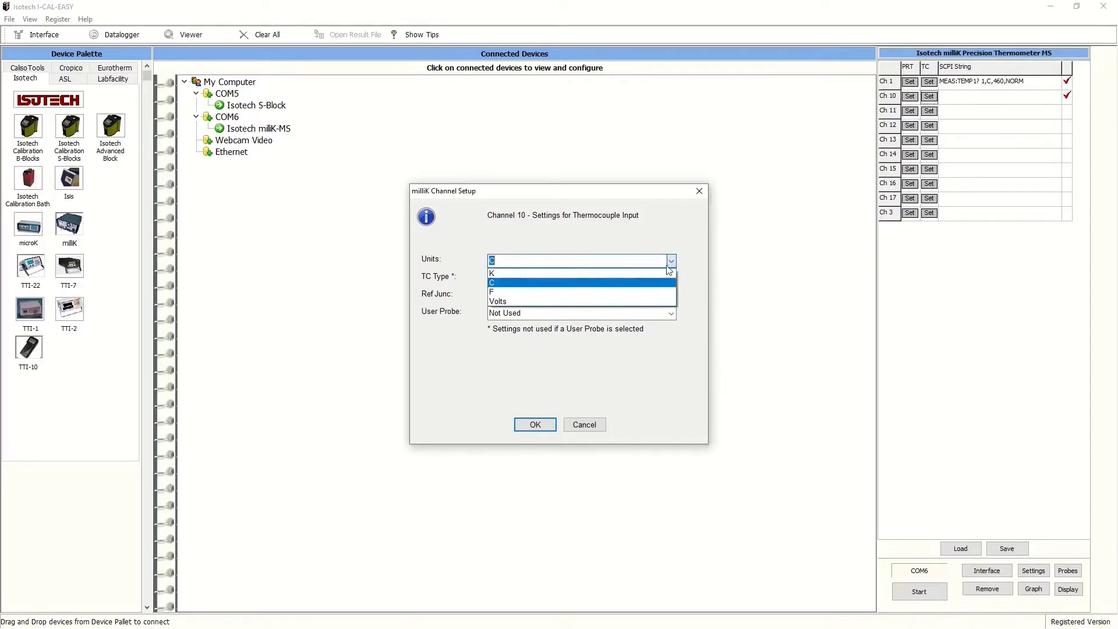
left_click(647, 301)
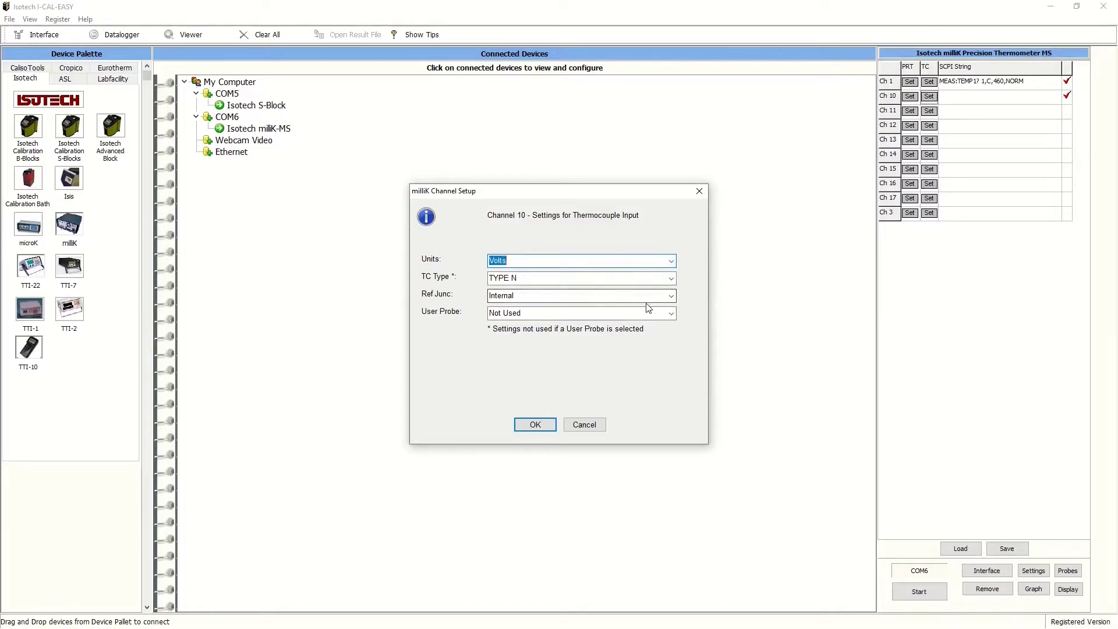
left_click(535, 425)
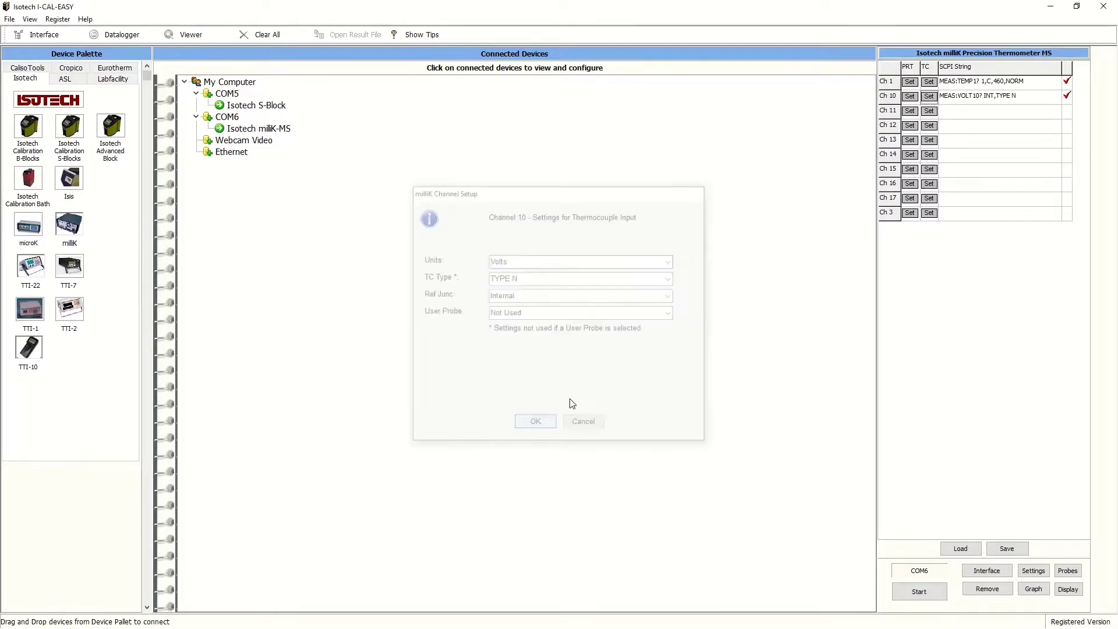
left_click(929, 111)
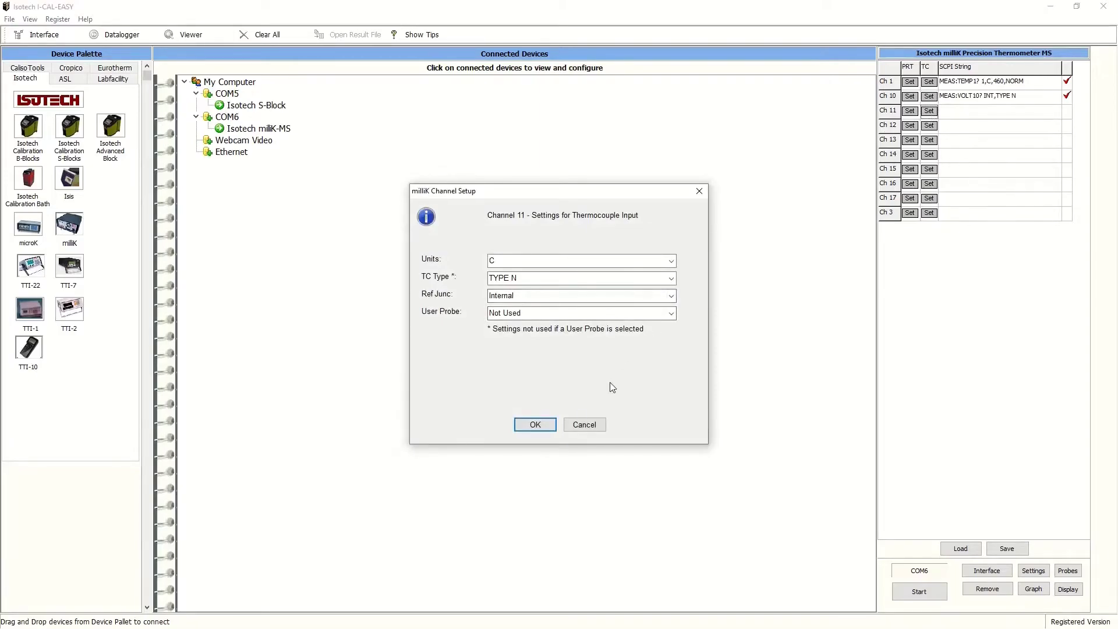
left_click(551, 427)
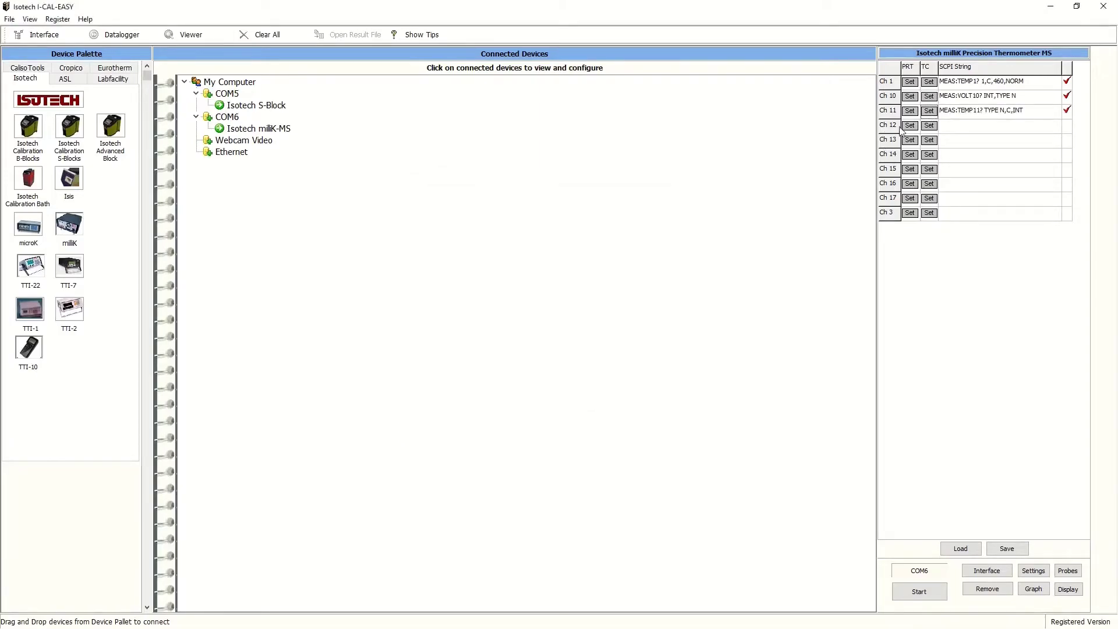
left_click(931, 126)
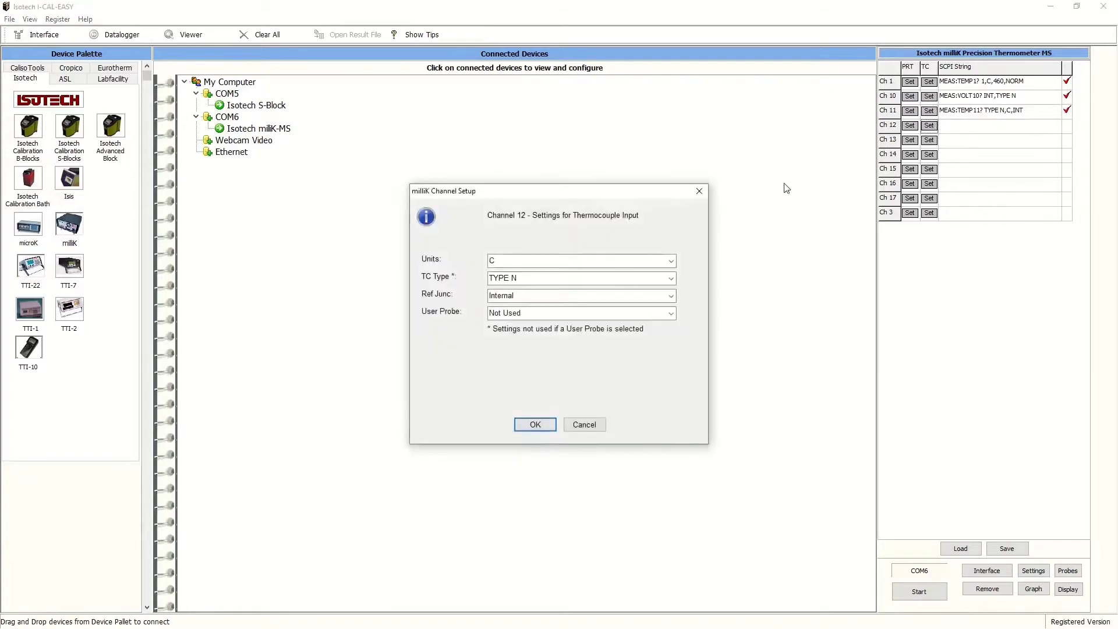
left_click(540, 421)
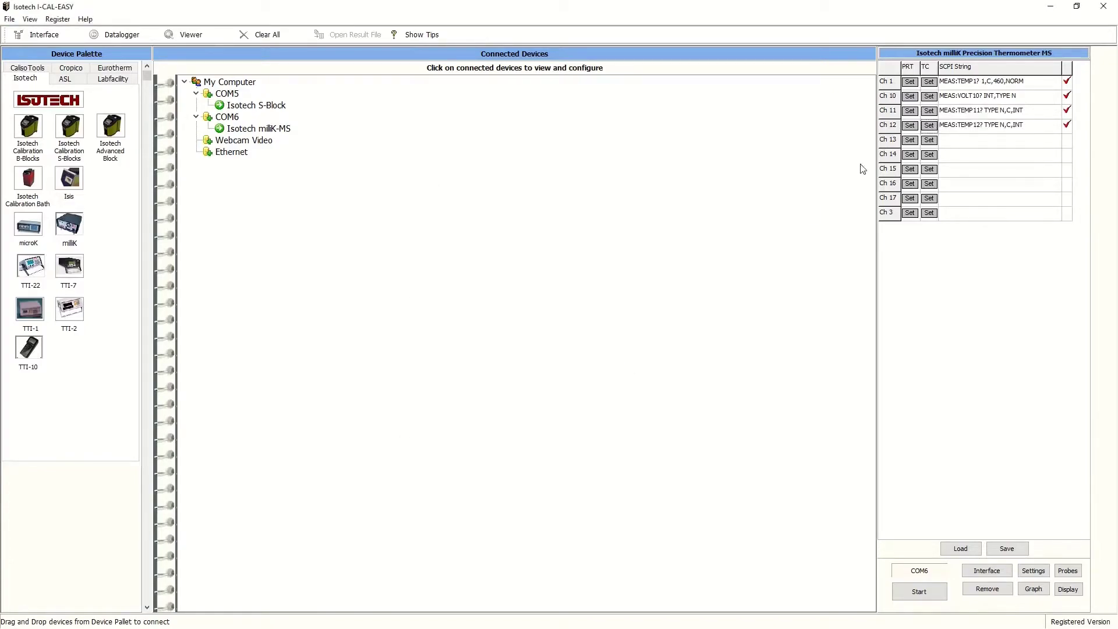
Step: Set channel 13 to Ohms and channel 16 to type T, then save the setup over the existing file
left_click(910, 141)
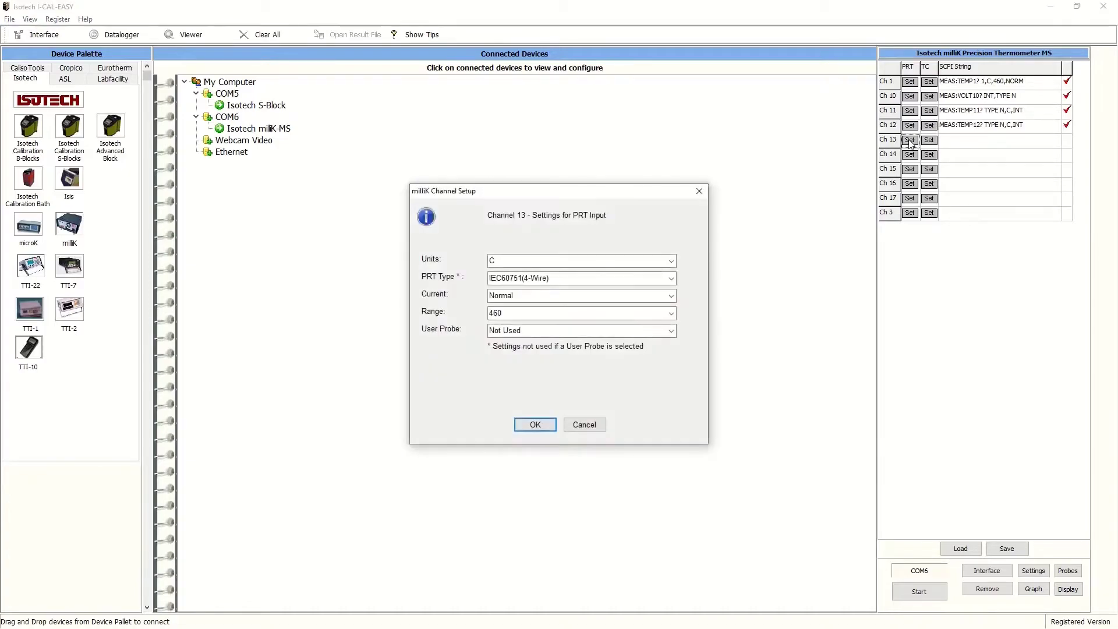
left_click(672, 260)
left_click(644, 301)
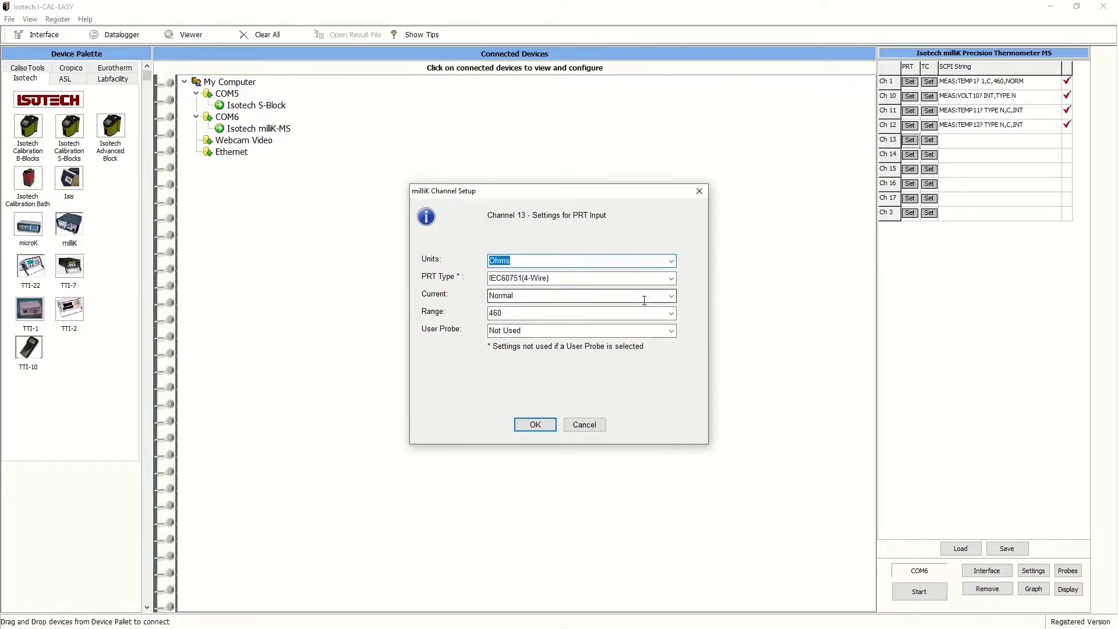
left_click(546, 427)
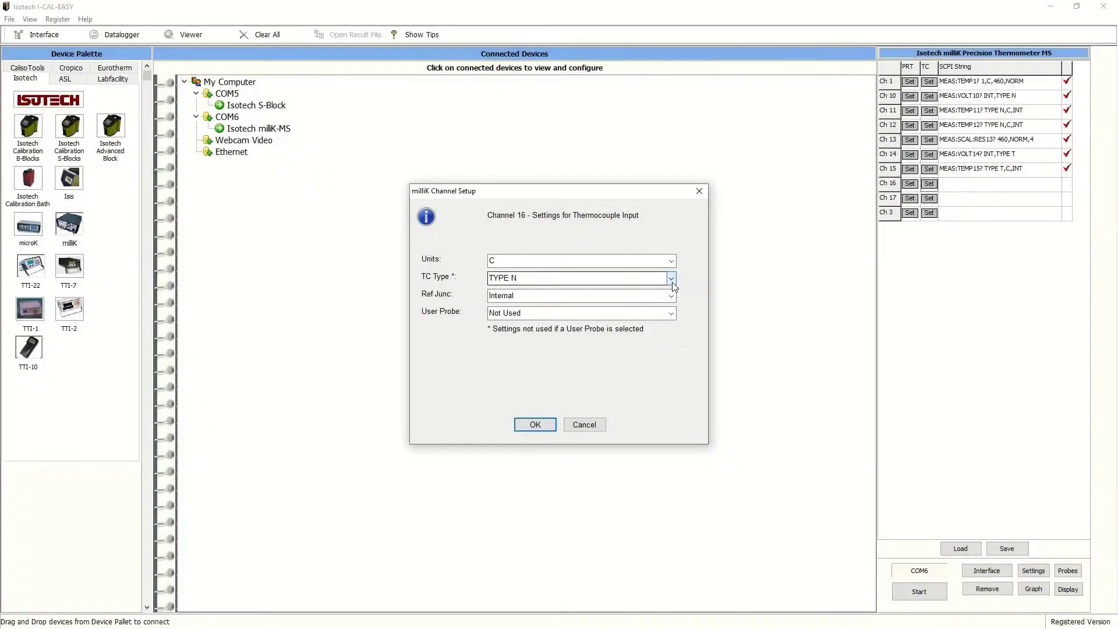
left_click(671, 277)
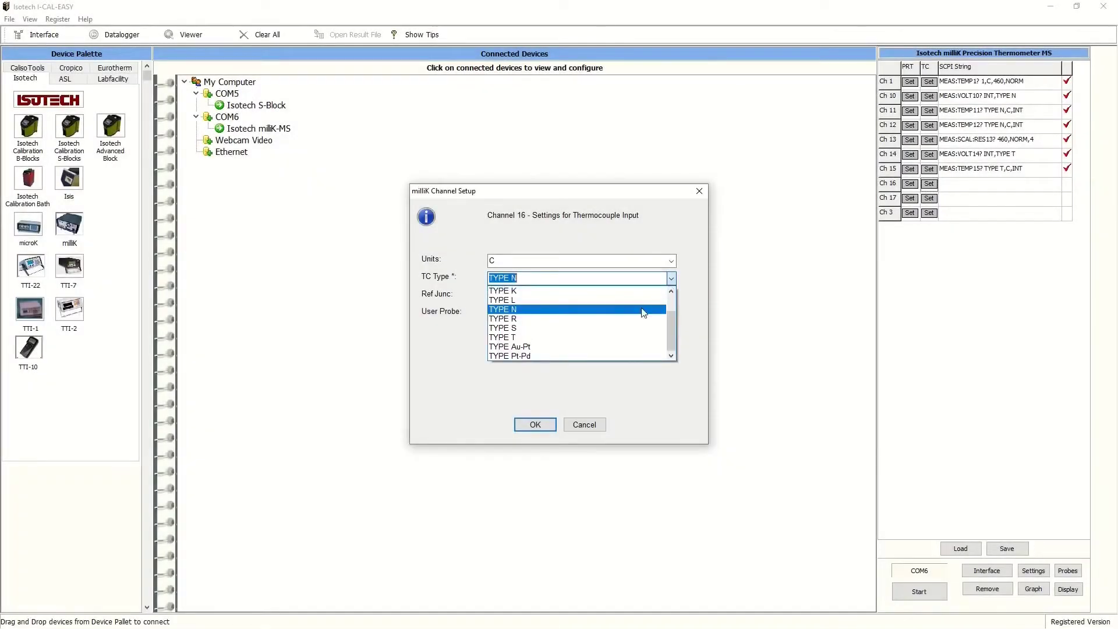
left_click(623, 337)
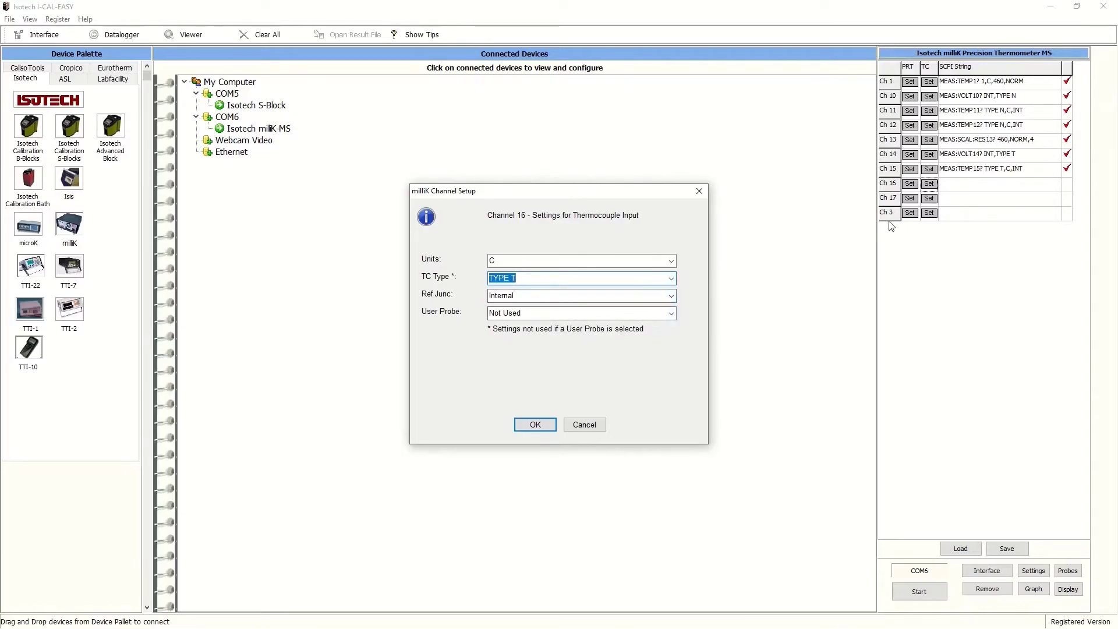
left_click(550, 422)
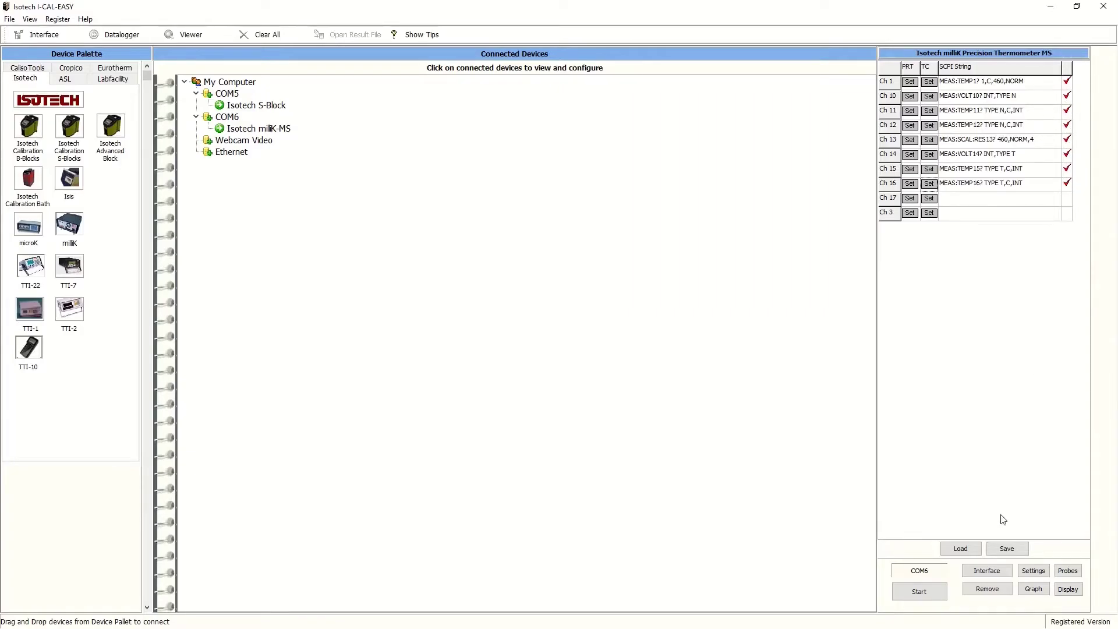
left_click(1008, 549)
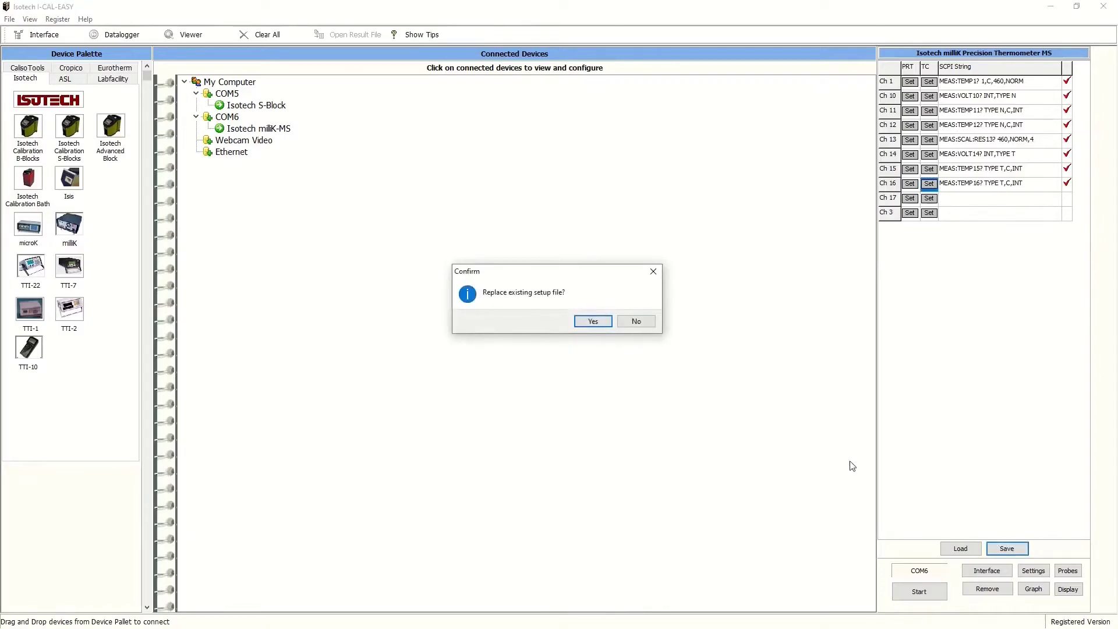
left_click(594, 324)
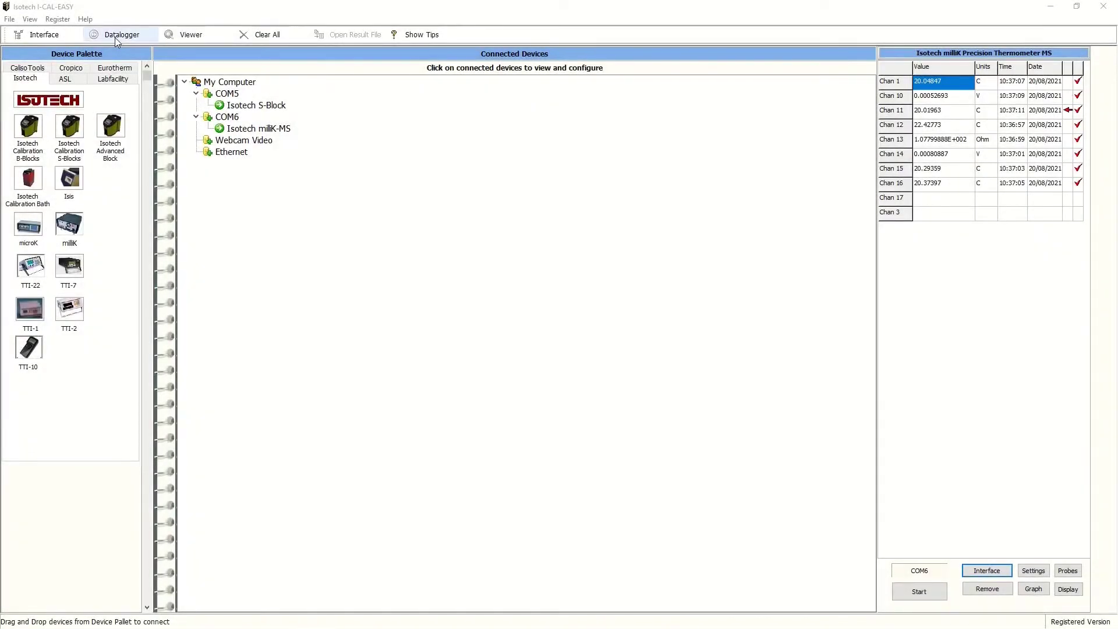
Step: In Datalogger, make milliK Chan 1 the reference and Block Setpoint the setpoint, shown to 0.00 decimals
left_click(117, 42)
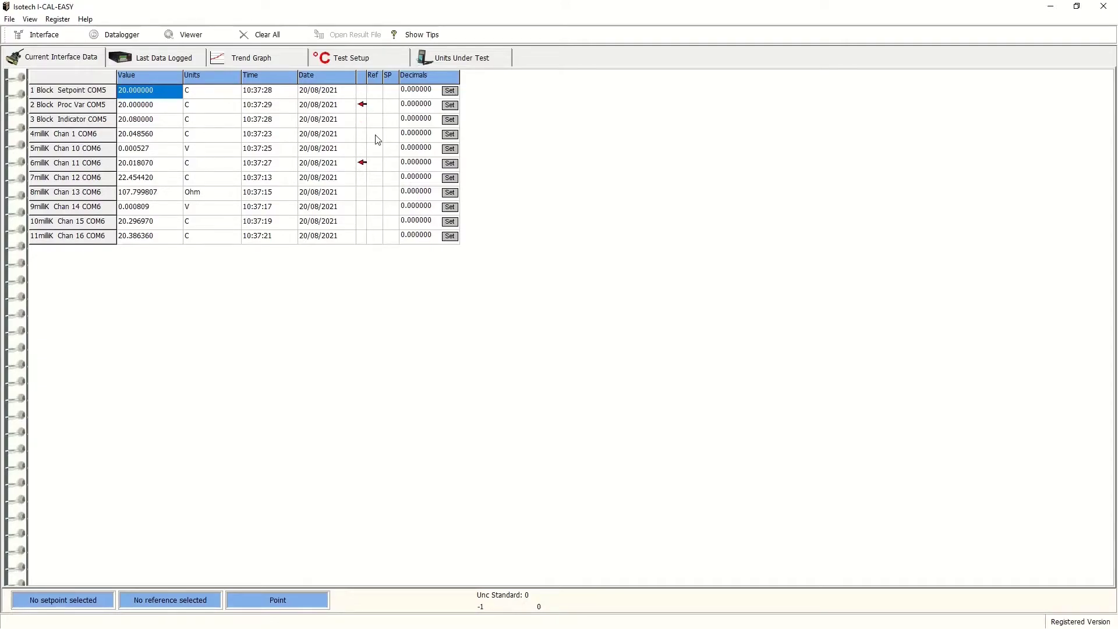
left_click(378, 139)
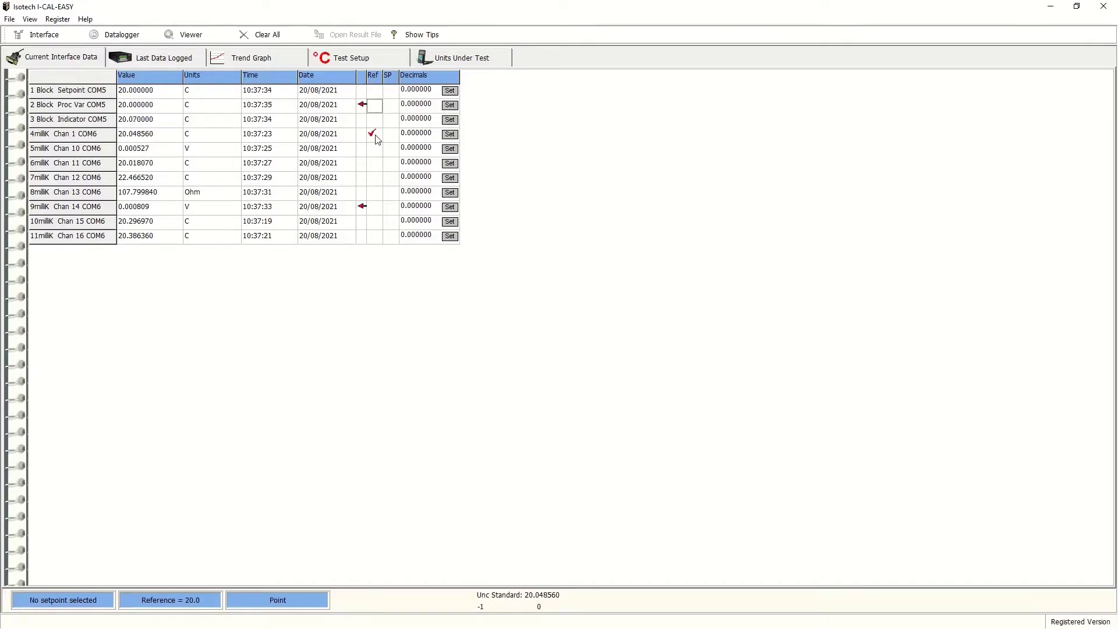
left_click(389, 91)
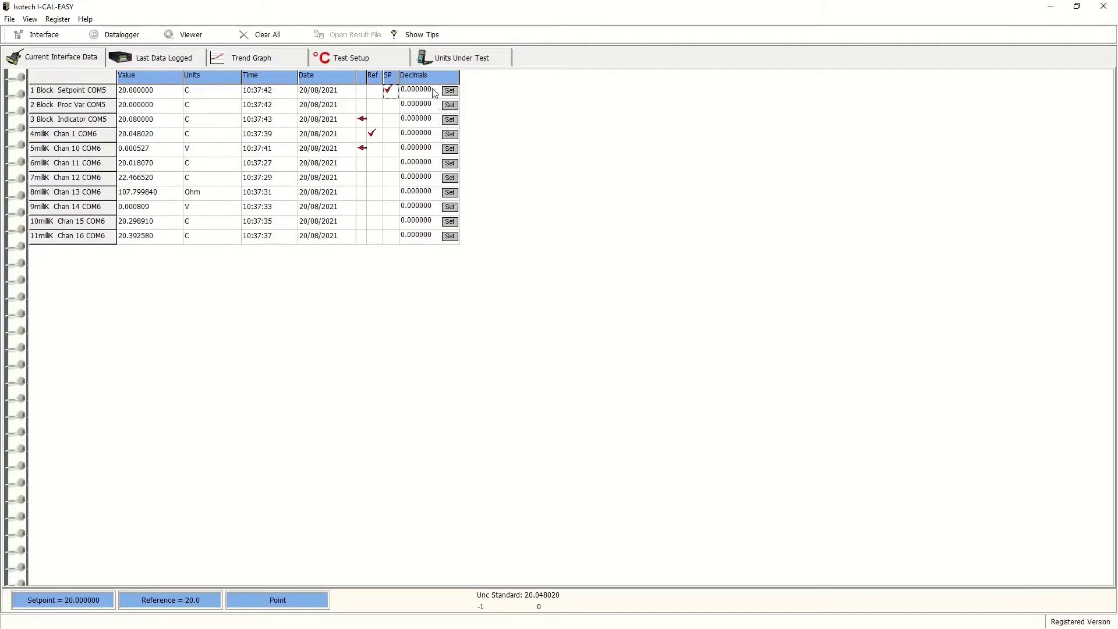
left_click(450, 91)
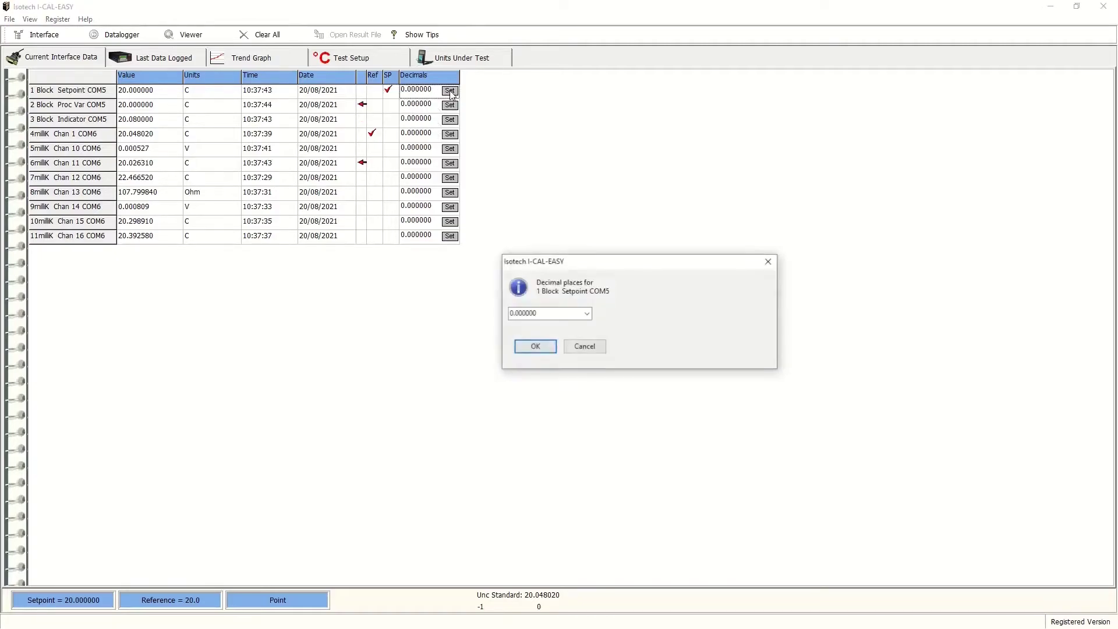
left_click(587, 314)
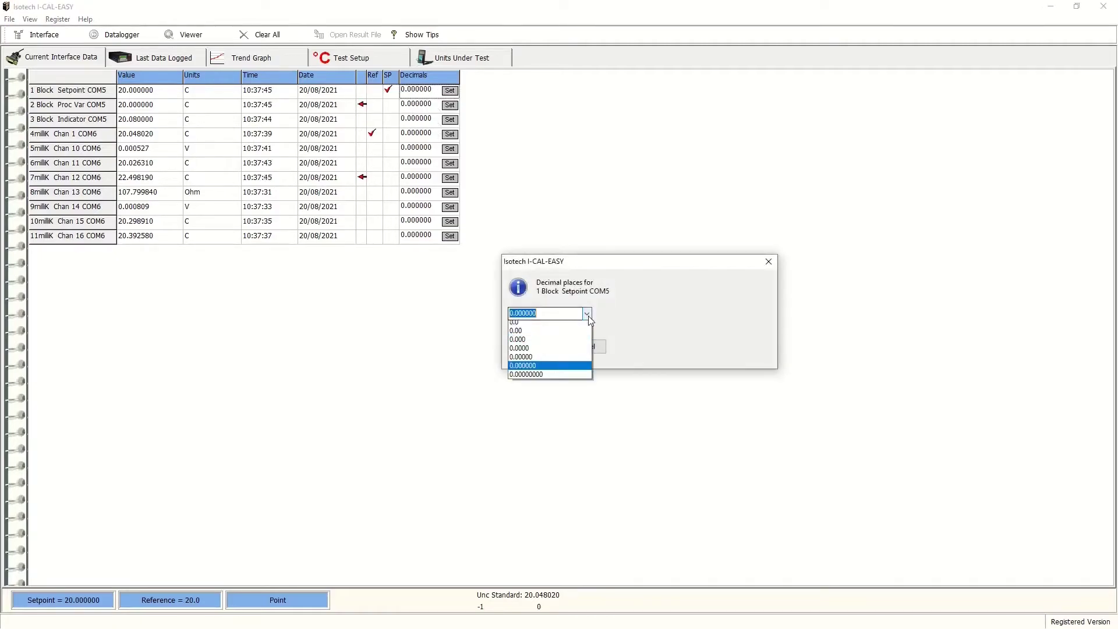
left_click(556, 332)
left_click(533, 347)
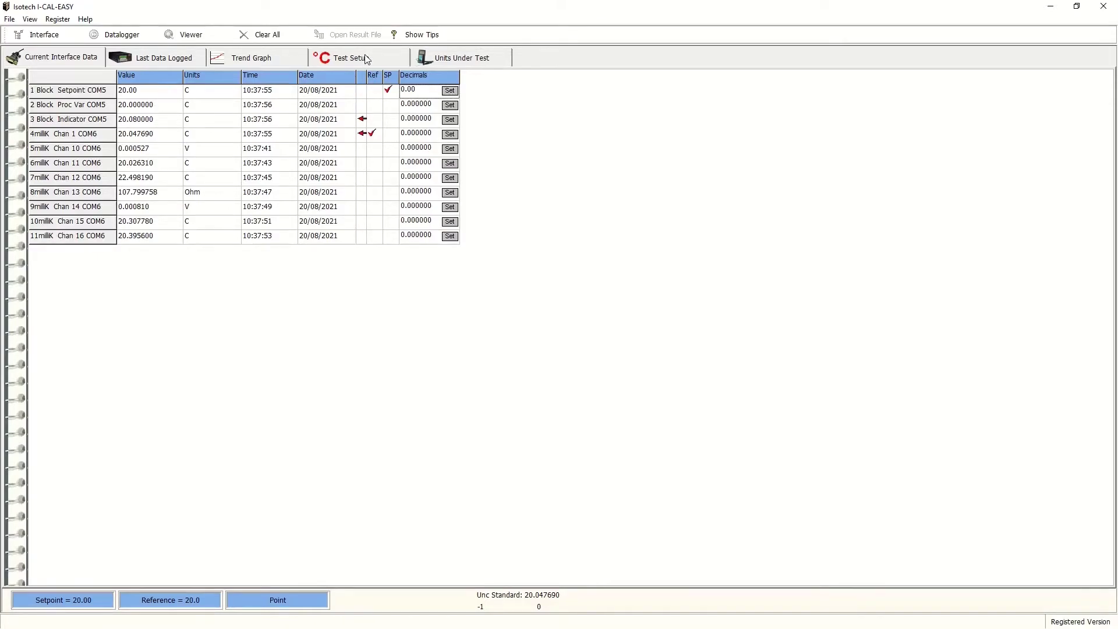
Step: Switch to the Units Under Test page listing the eleven block and milliK channels
left_click(443, 57)
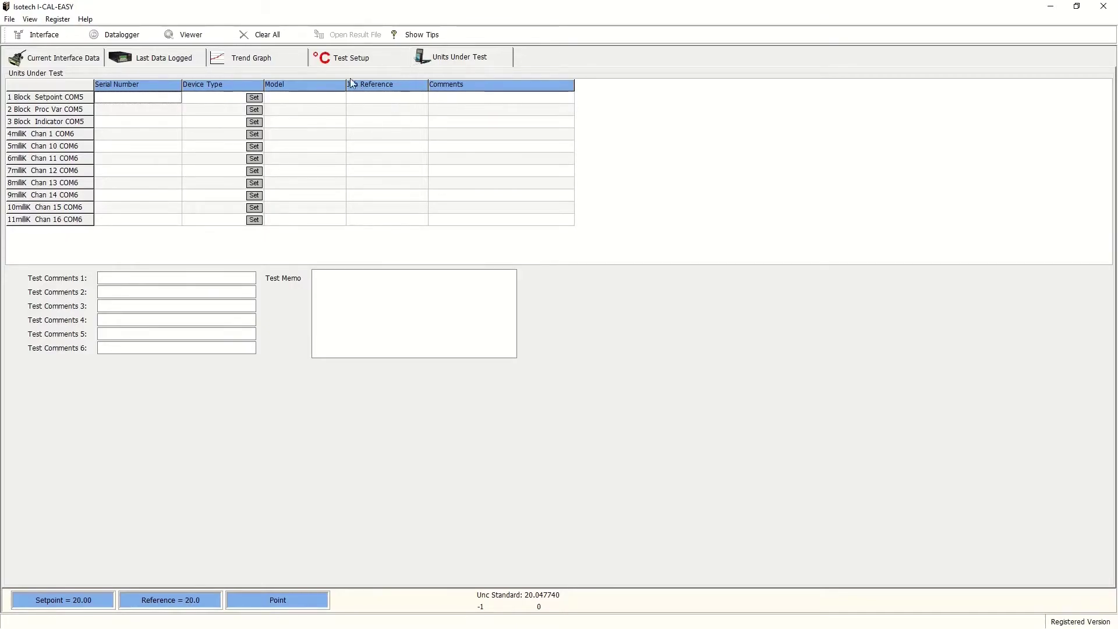
Step: Enter four test setpoints of -20.00, 0.00, 50.00 and 140.00, keeping a 1-minute logging interval
left_click(340, 58)
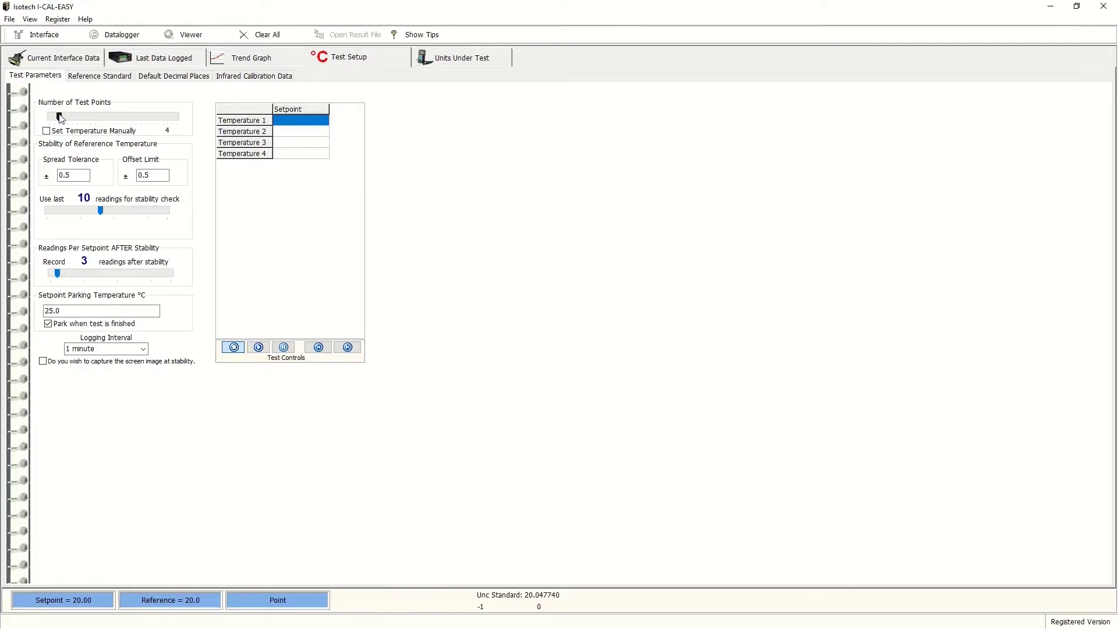
mouse_move(60, 117)
left_mouse_down()
mouse_move(115, 119)
mouse_move(60, 121)
left_mouse_up()
left_click(296, 121)
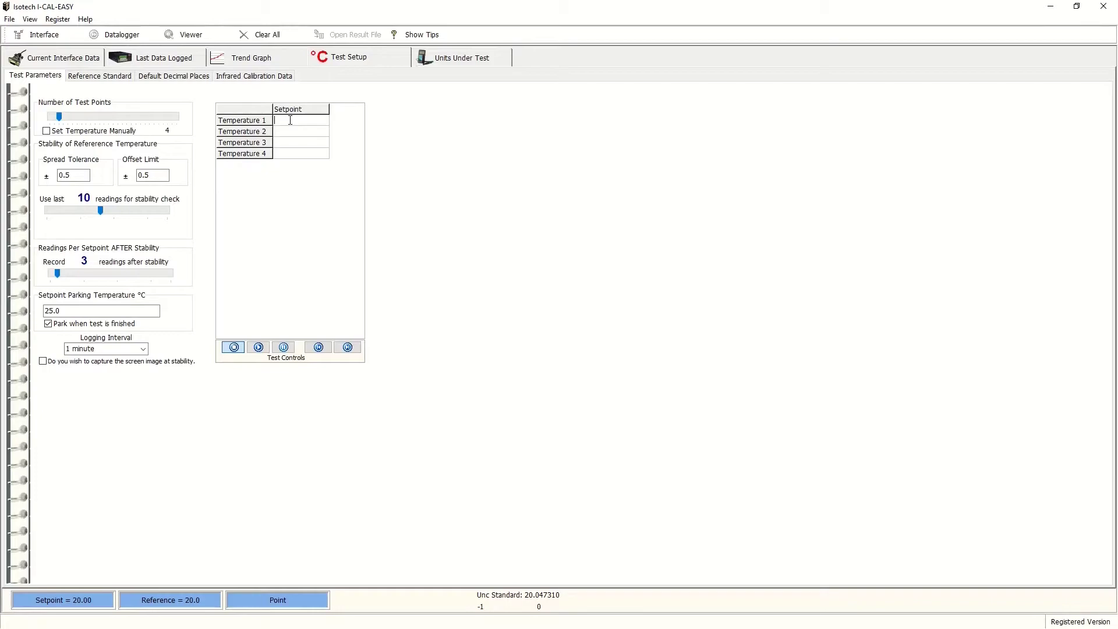
type("-20.00")
left_click(281, 131)
type("0.00")
left_click(284, 143)
type("50.")
left_click(282, 153)
type("140.00")
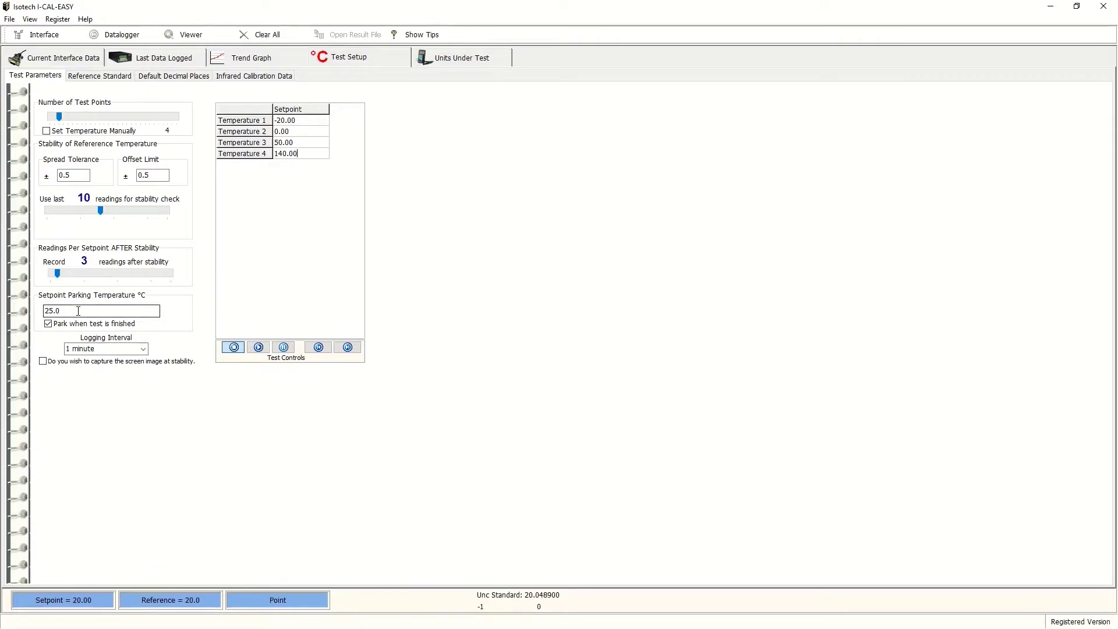
left_click(142, 349)
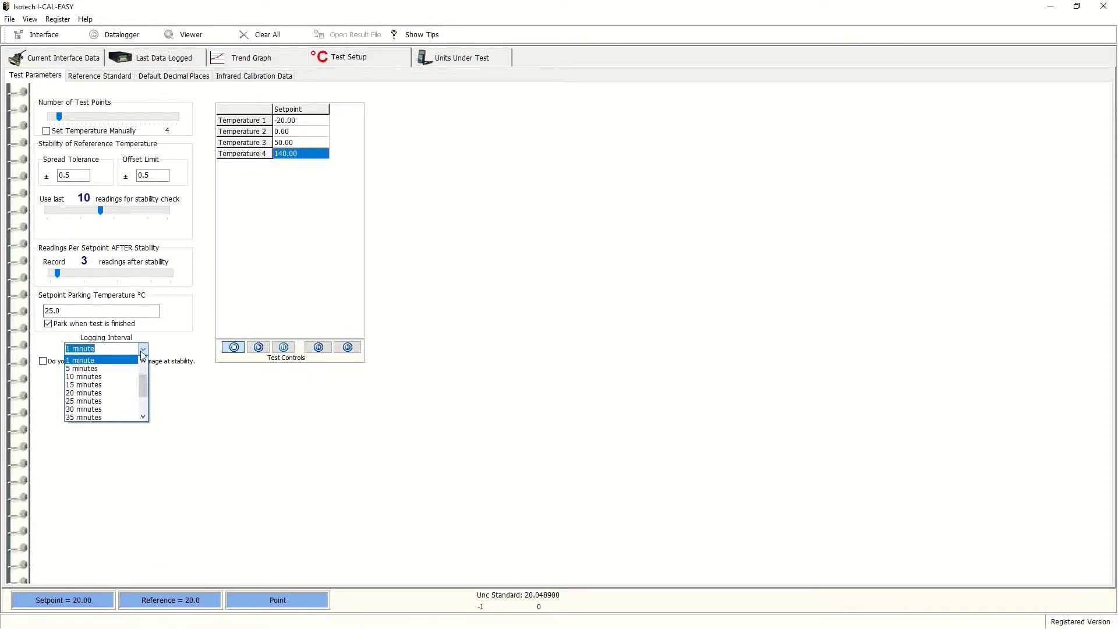
left_click(143, 352)
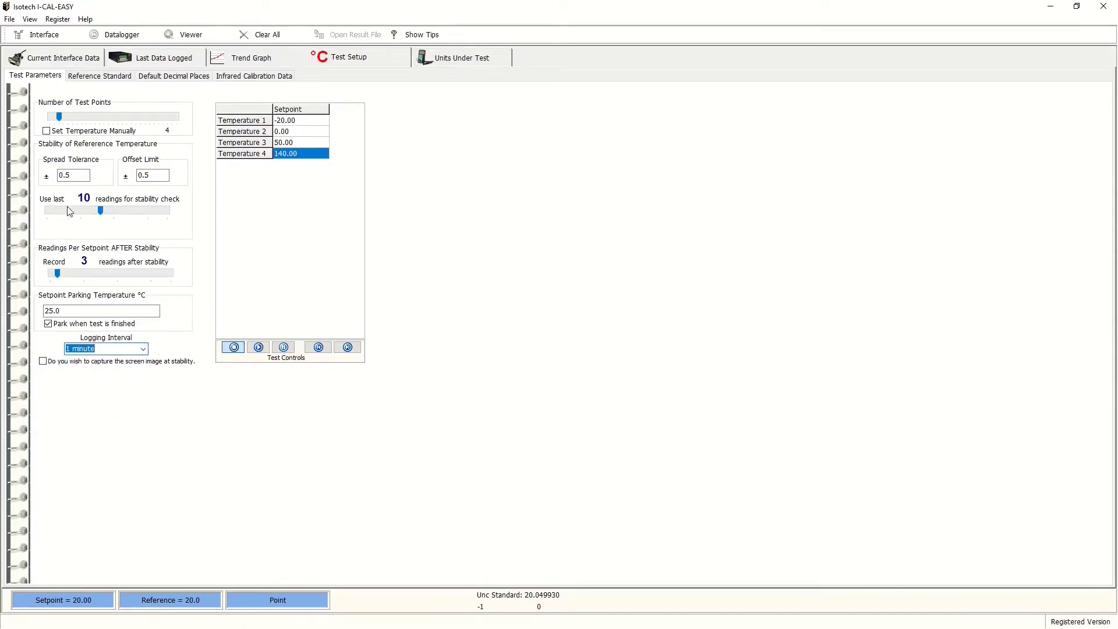
Step: Change the spread tolerance and offset limit from 0.5 to 0.1
left_click(71, 174)
type("0")
key("BackSpace")
left_click(156, 173)
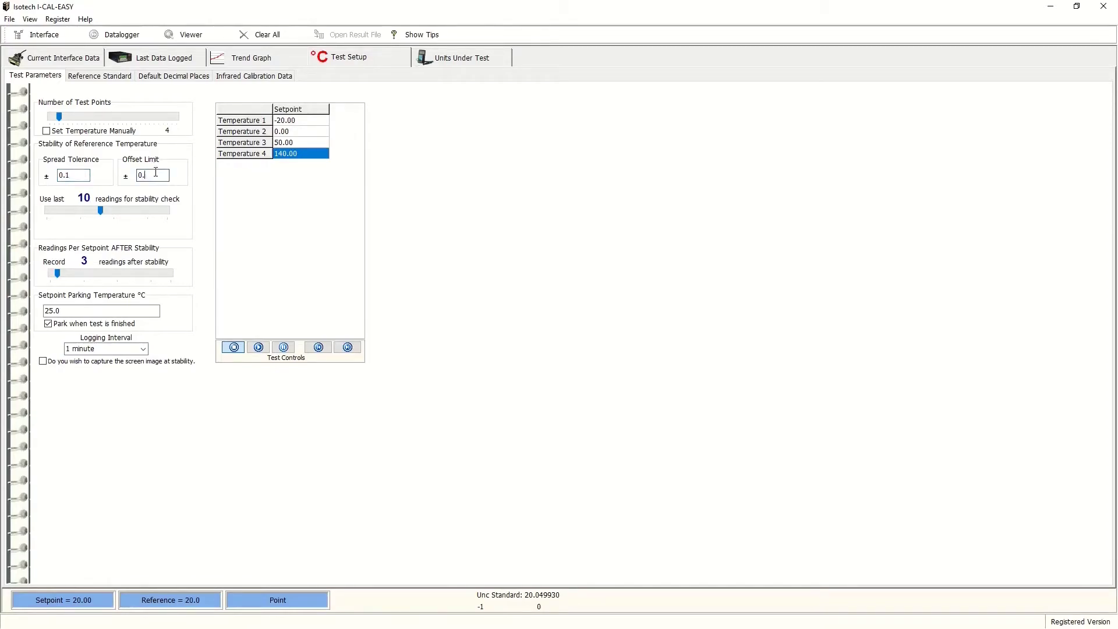
type("1")
Step: Adjust the stability reading count and record 6 readings per setpoint after stability
mouse_move(103, 215)
left_mouse_down()
mouse_move(82, 215)
mouse_move(102, 216)
left_mouse_up()
left_click_drag(57, 274, 78, 275)
Step: Start the four-point test run, logging it as data block 'ICalEasy Example'
left_click(260, 349)
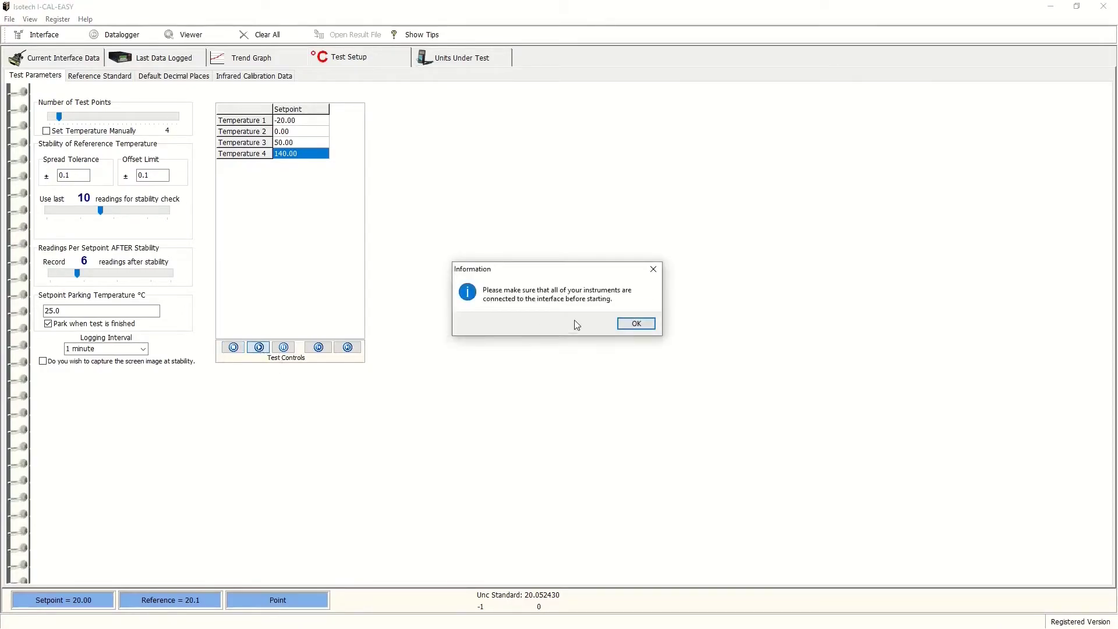
left_click(629, 326)
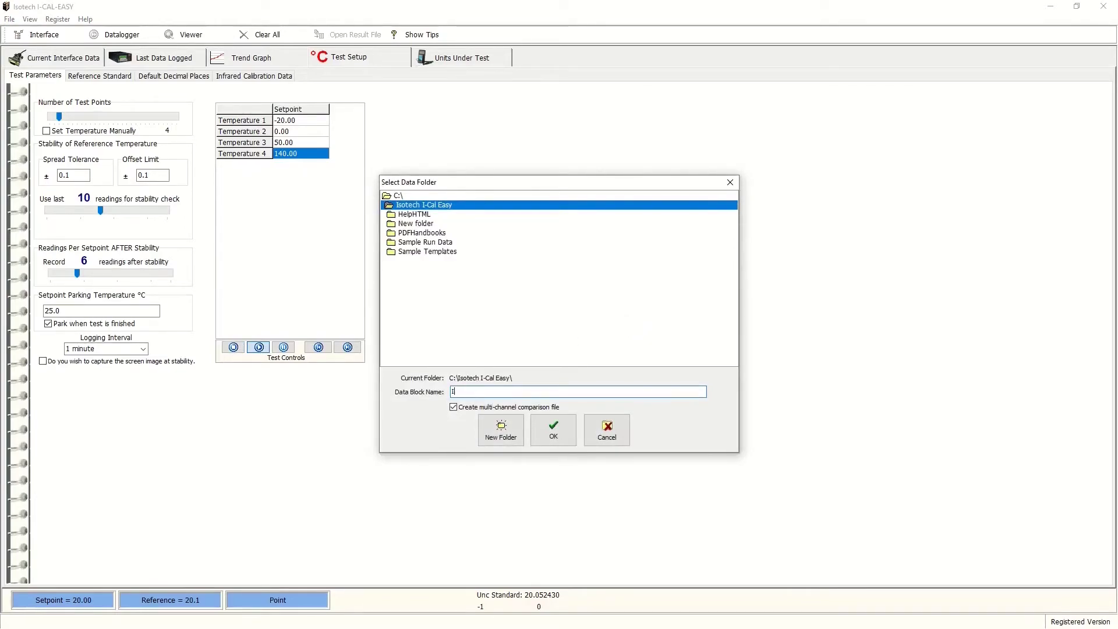
type("ICalEasy Example")
left_click(554, 437)
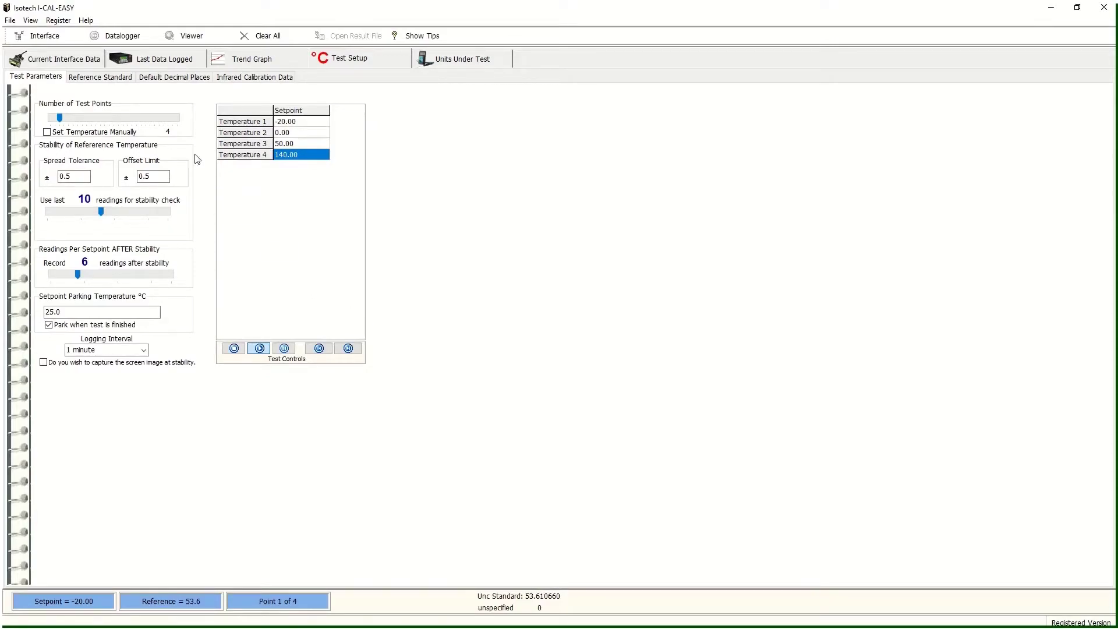
Step: Show the last logged run data and view the Block Proc Var and Chan 1, 11 and 12 readings
left_click(141, 60)
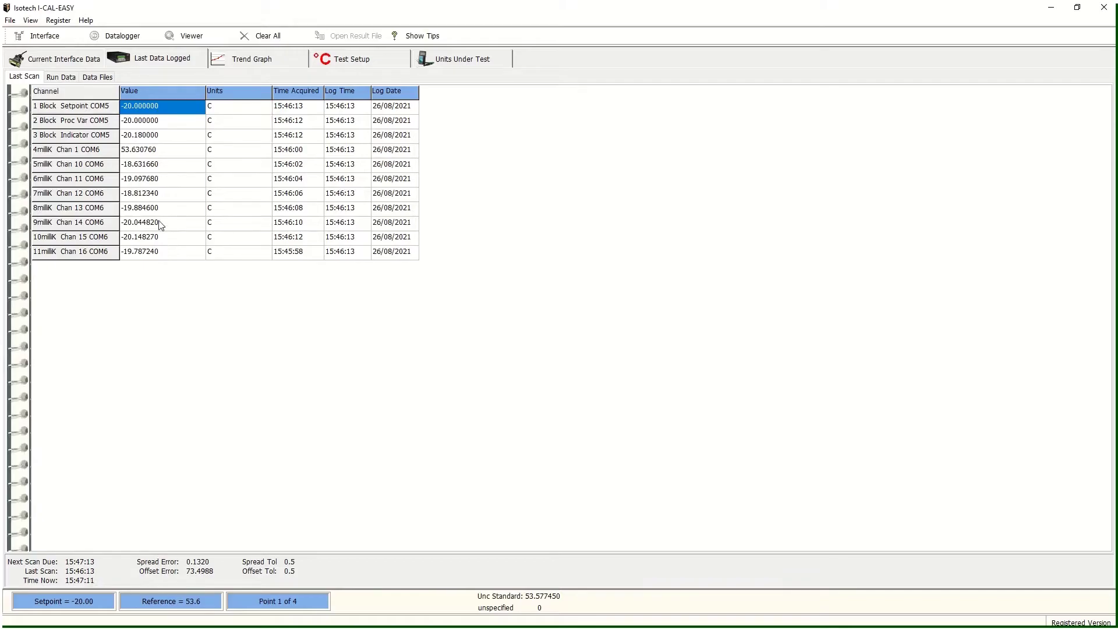
left_click(68, 81)
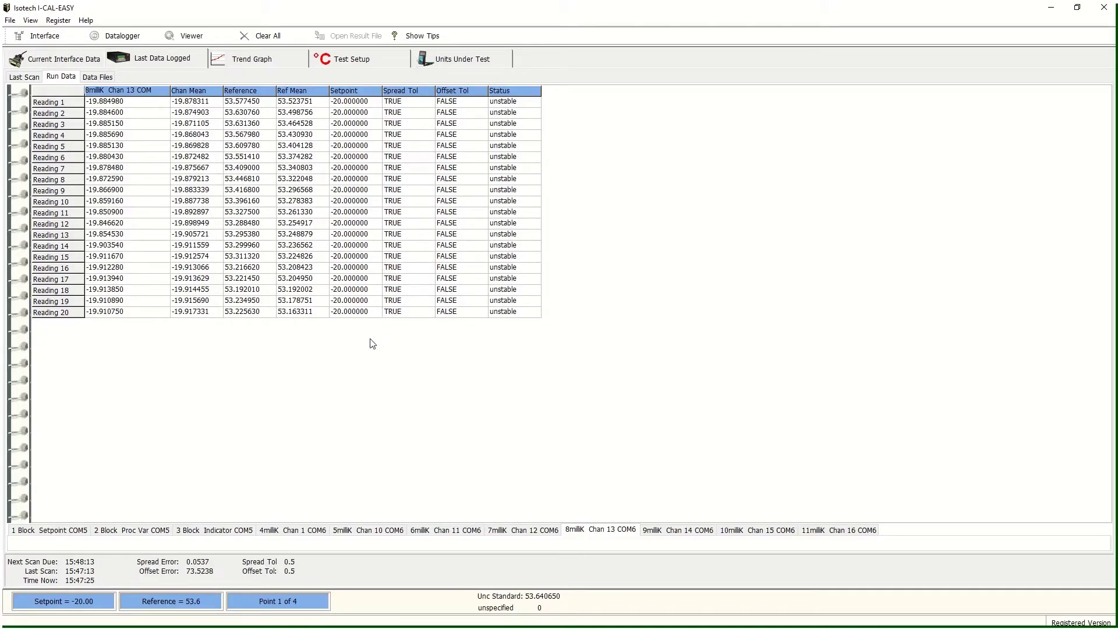
left_click(156, 530)
left_click(293, 528)
left_click(450, 534)
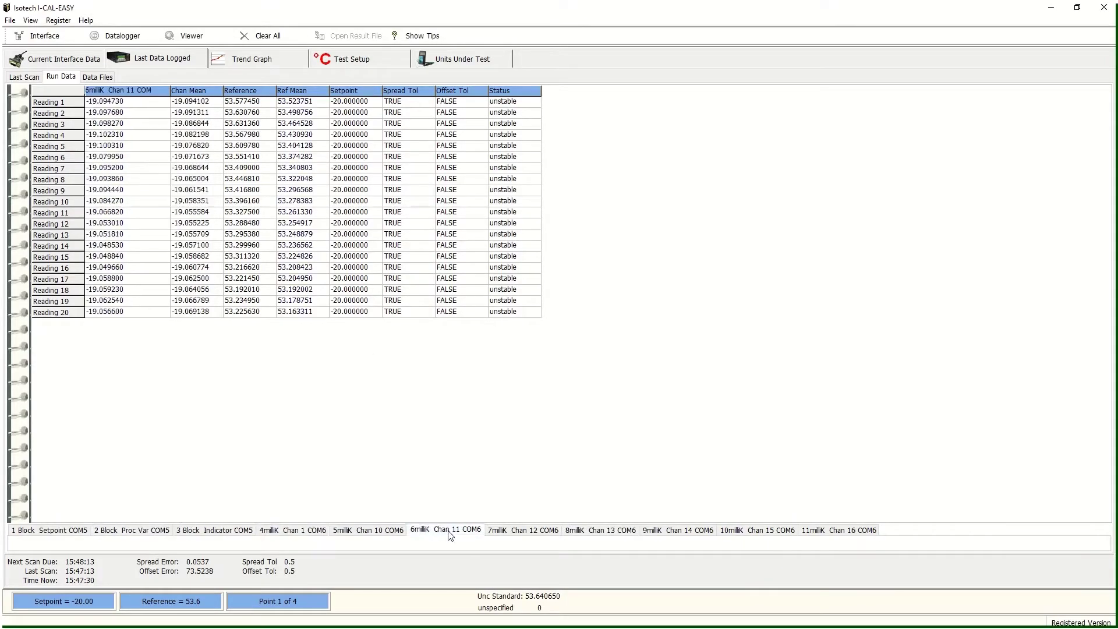
left_click(560, 532)
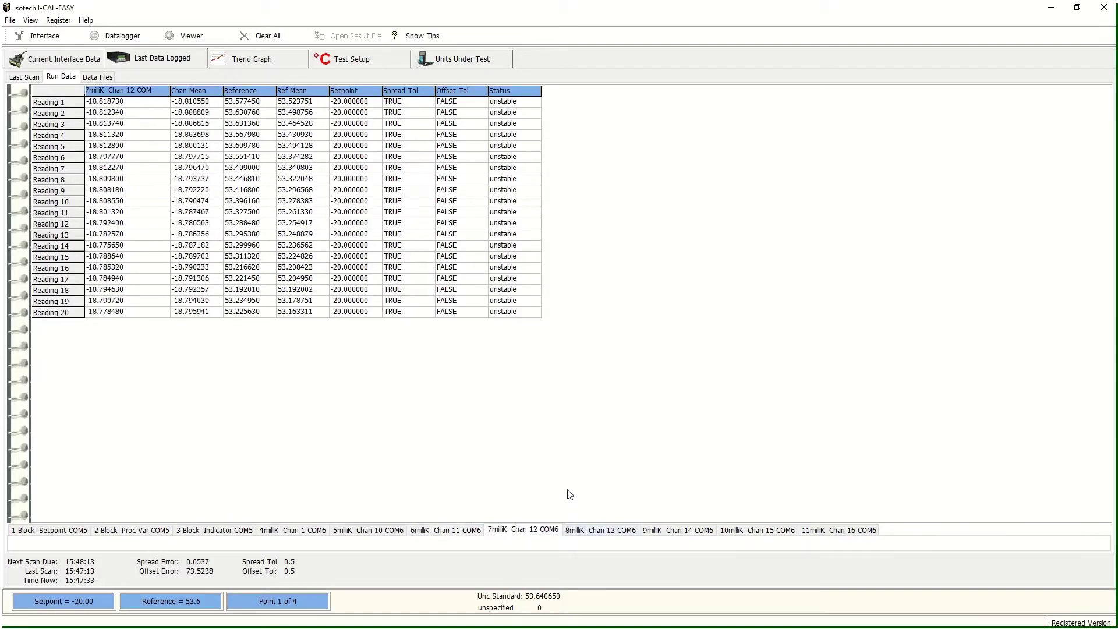
Step: Show the trend graph and set the 4milliK Chan 1 COM6 trace colour to red
left_click(264, 63)
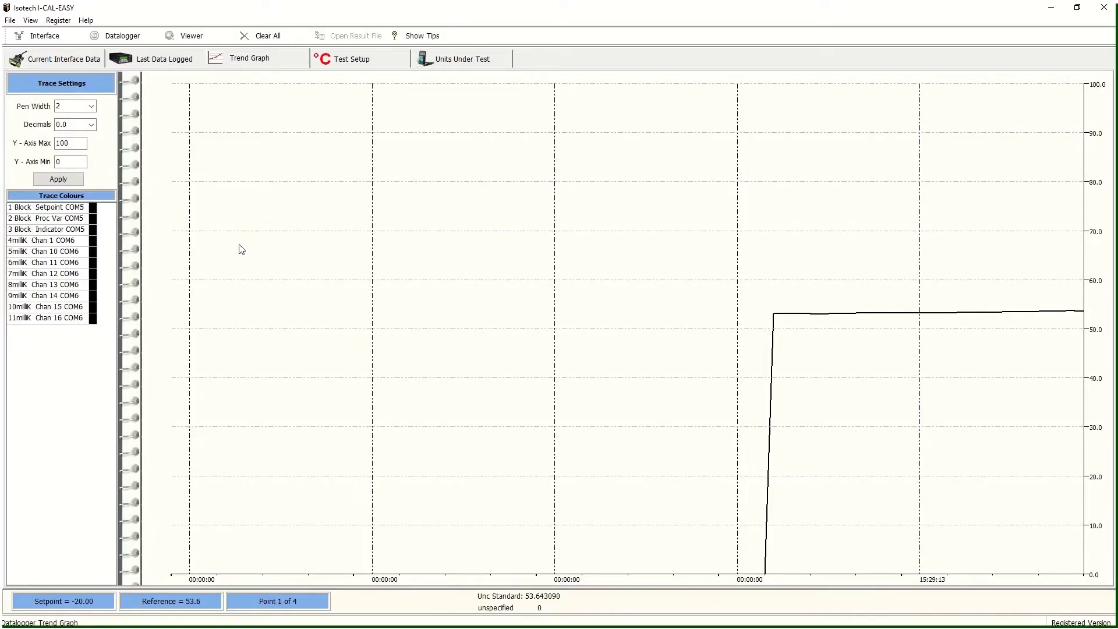
left_click(93, 245)
left_click(507, 195)
left_click(516, 326)
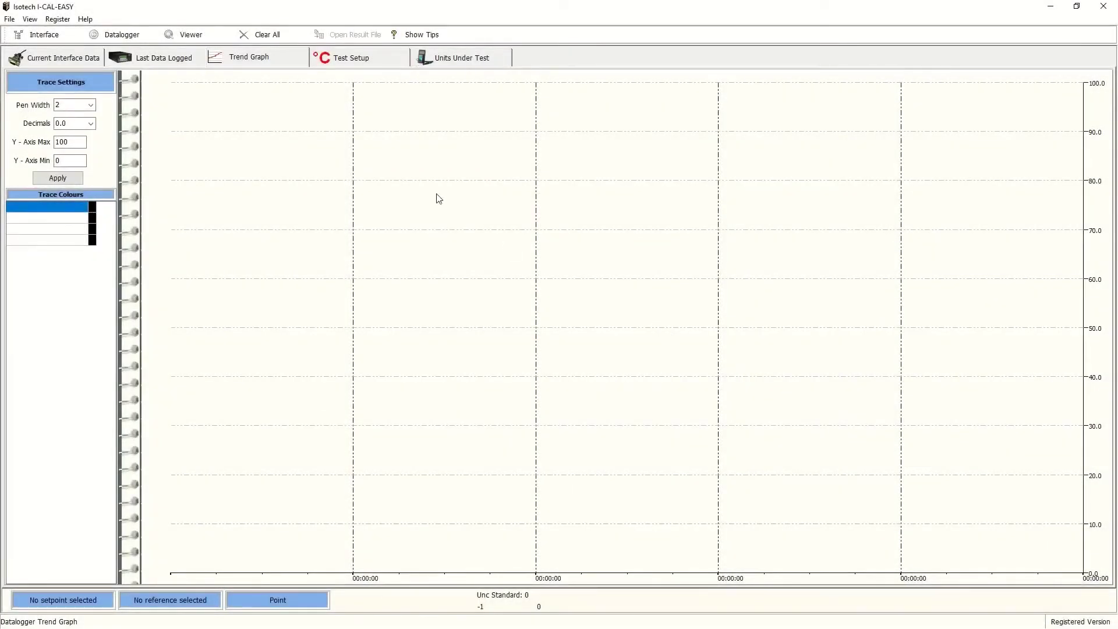
Step: Open the 8milliK Chan 13 .ctd result file in the Data Viewer
left_click(193, 40)
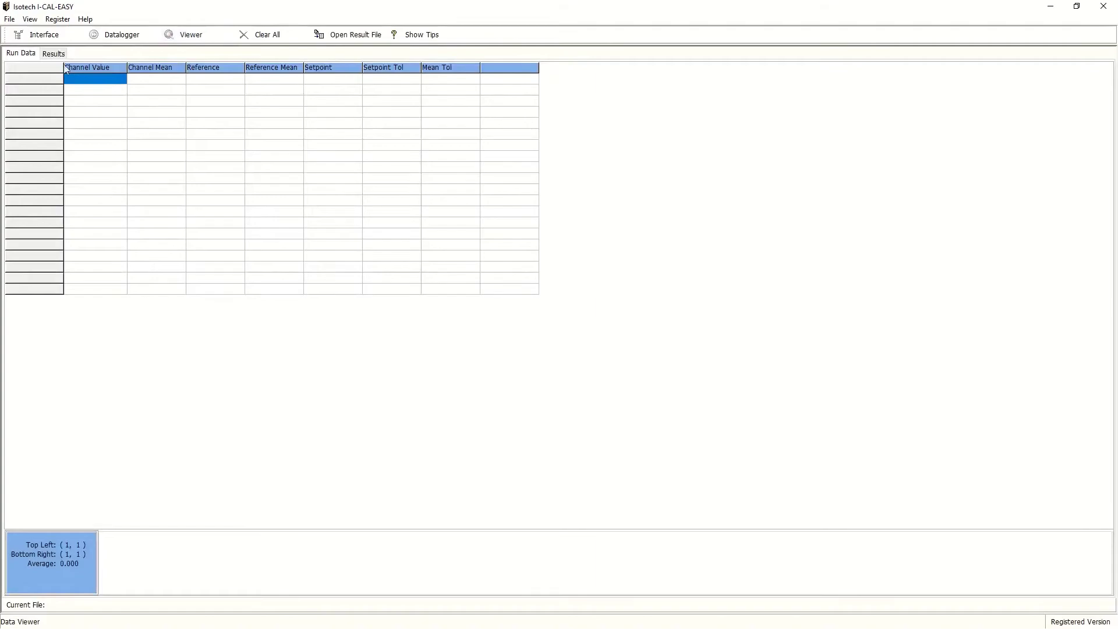
left_click(8, 20)
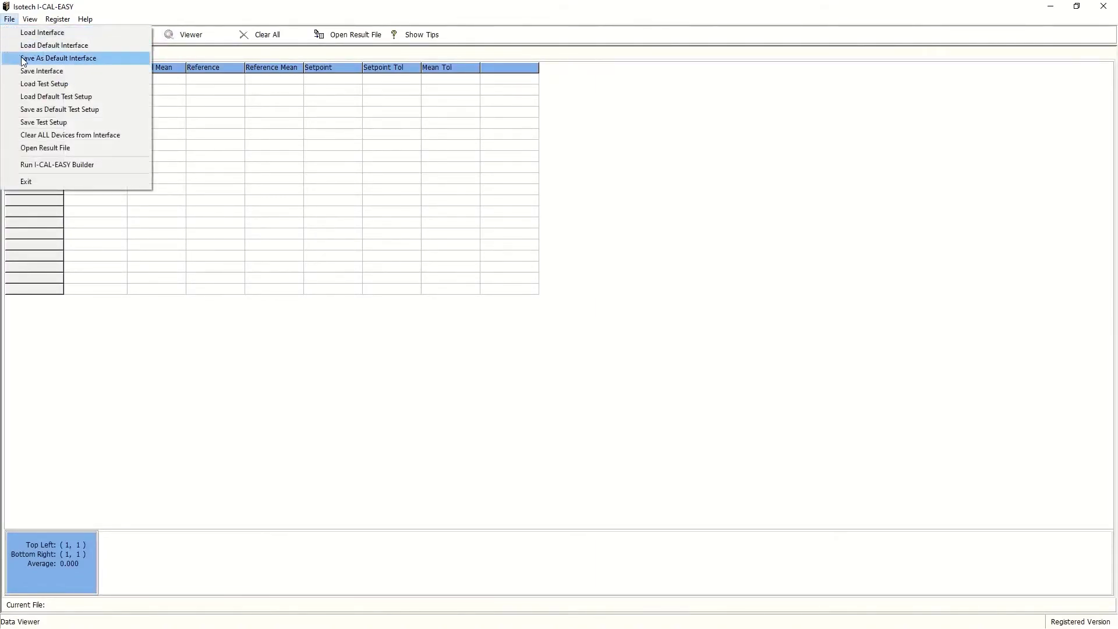
left_click(79, 149)
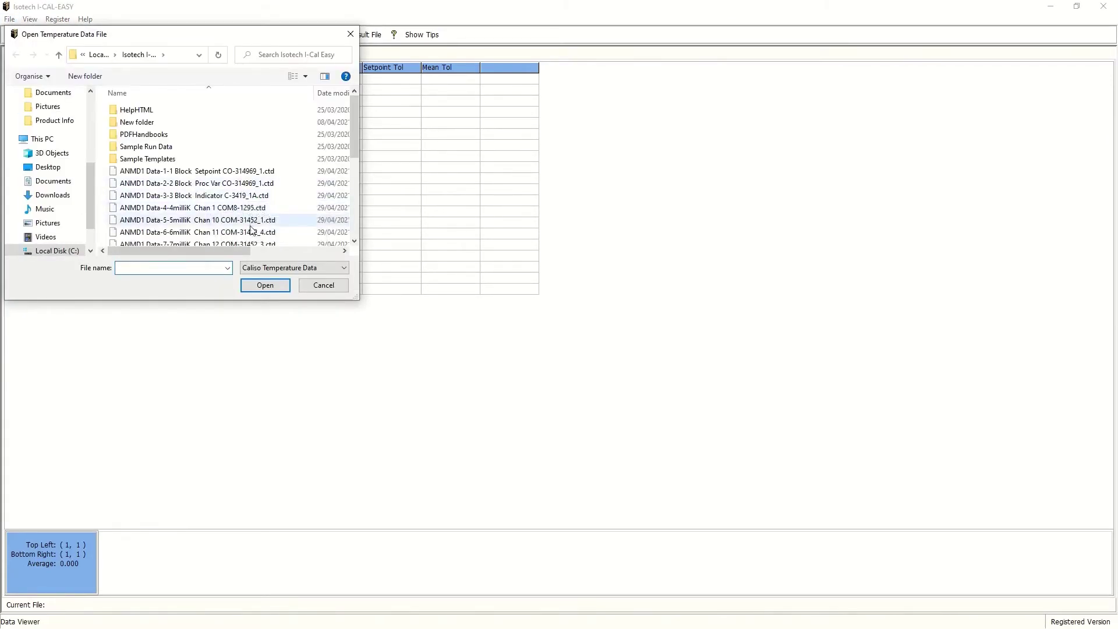
left_click(354, 241)
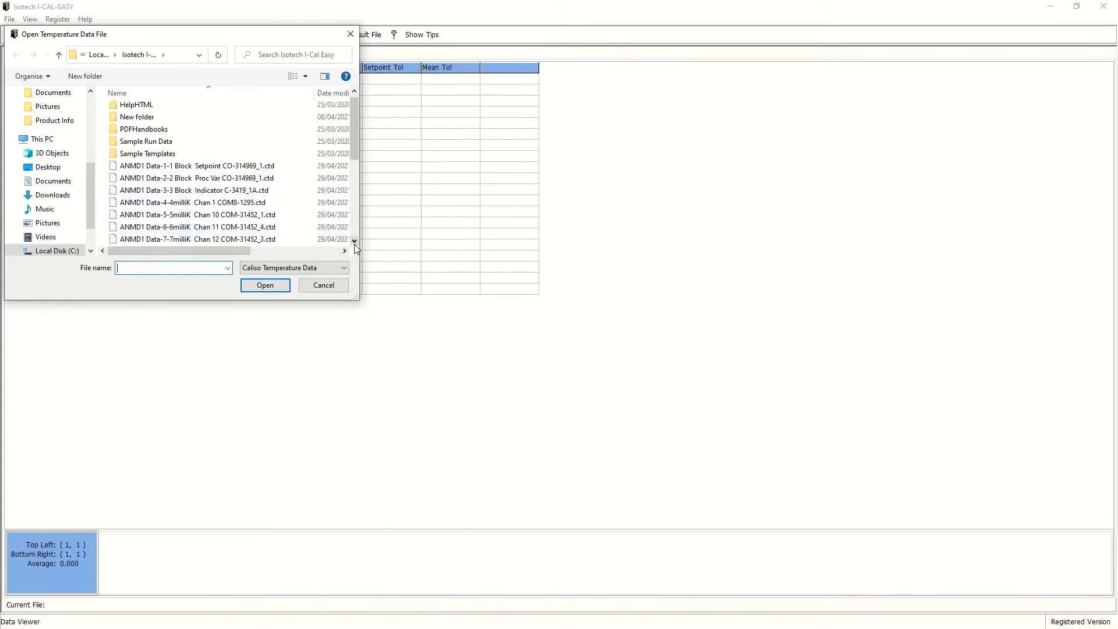
left_click(355, 241)
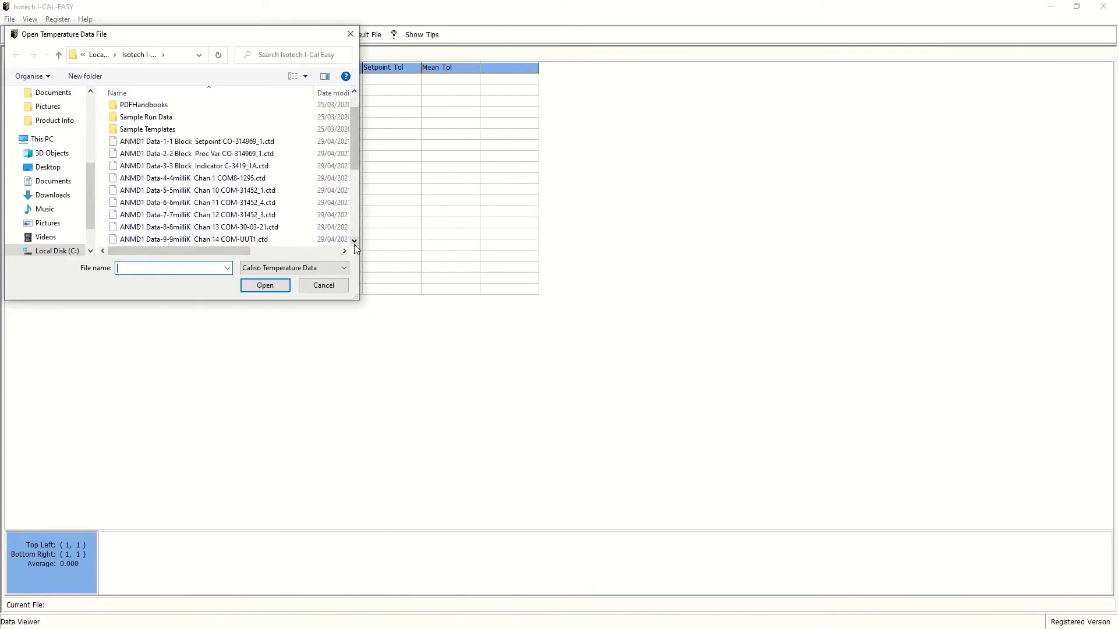
left_click(251, 230)
left_click(274, 290)
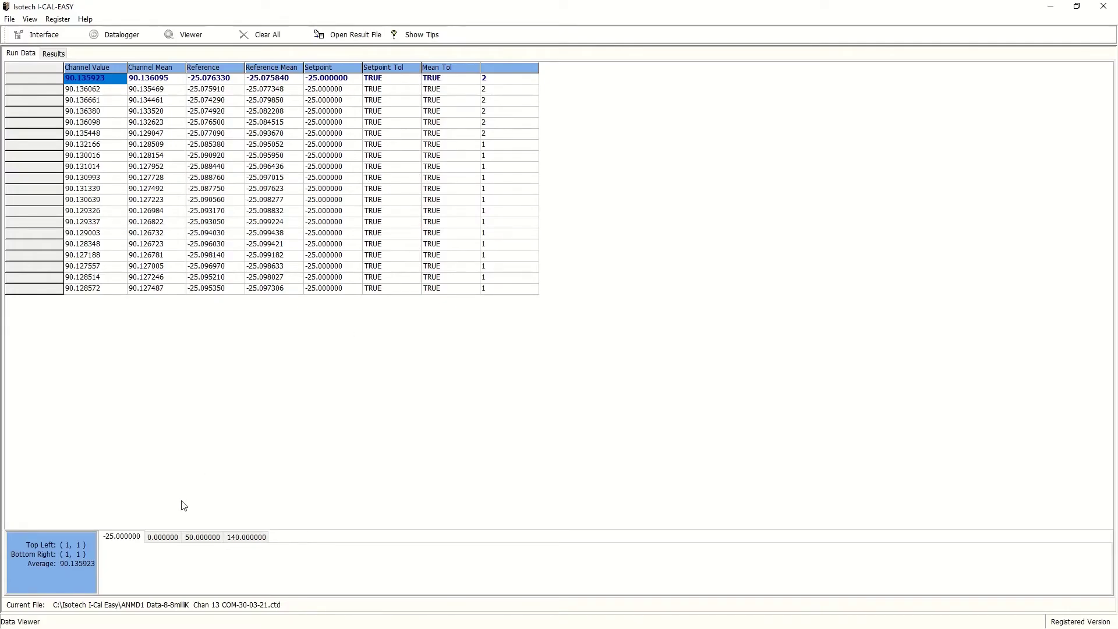
Step: View Chan 13 readings at the 0, 50 and 140 setpoints, then show the Result Summary Grid
left_click(163, 540)
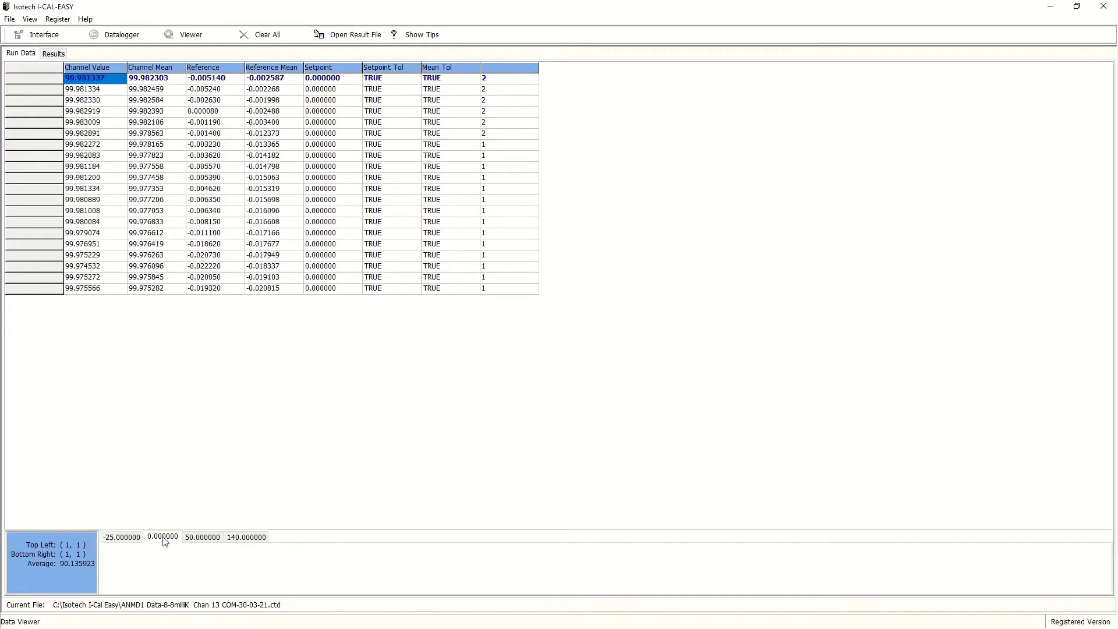
left_click(194, 539)
left_click(250, 543)
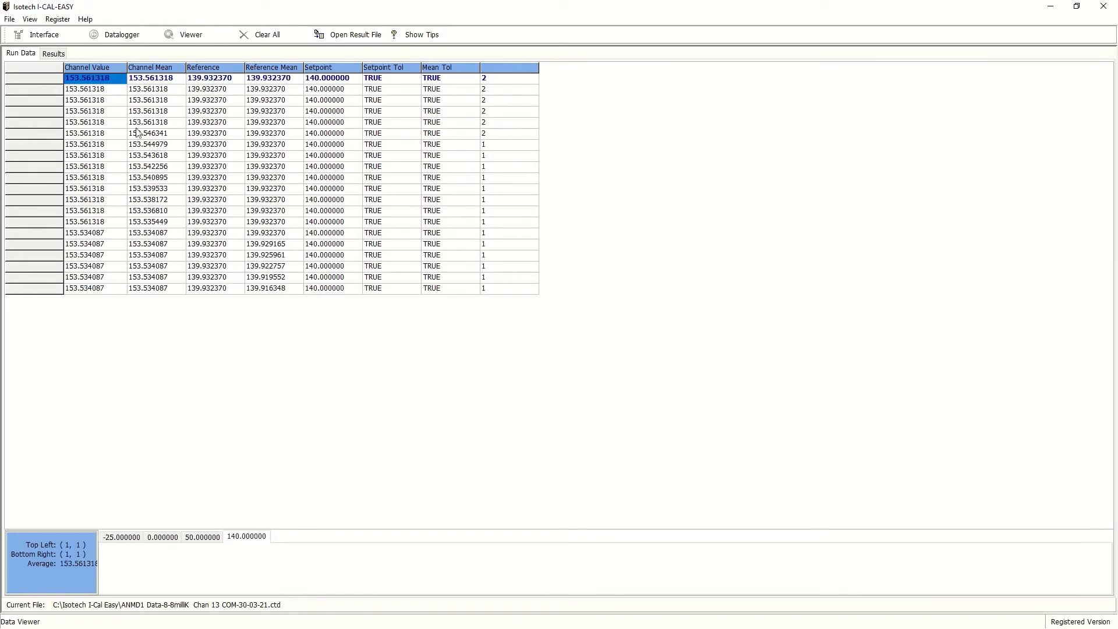
left_click(59, 54)
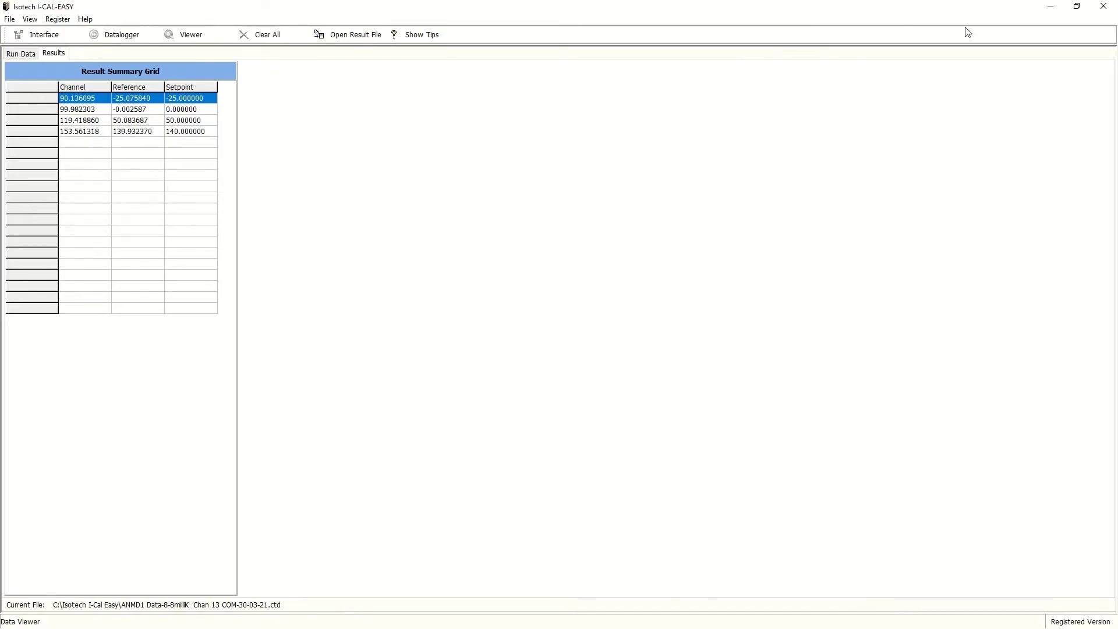
Step: Exit I-CAL-EASY and launch I-CAL Easy Builder from its desktop icon
left_click(1104, 9)
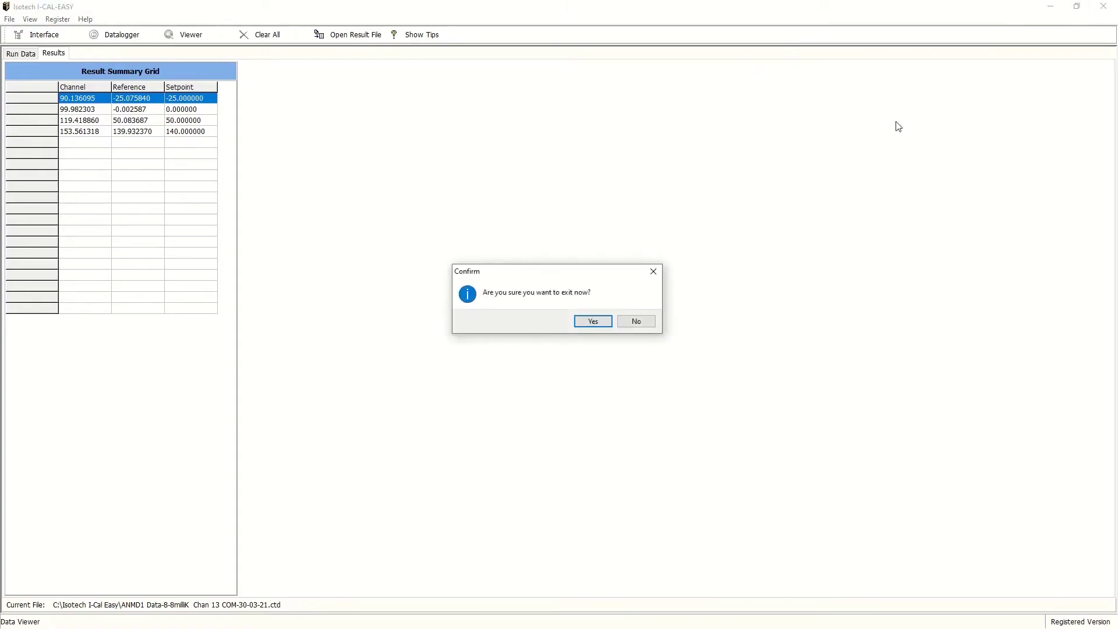
left_click(601, 324)
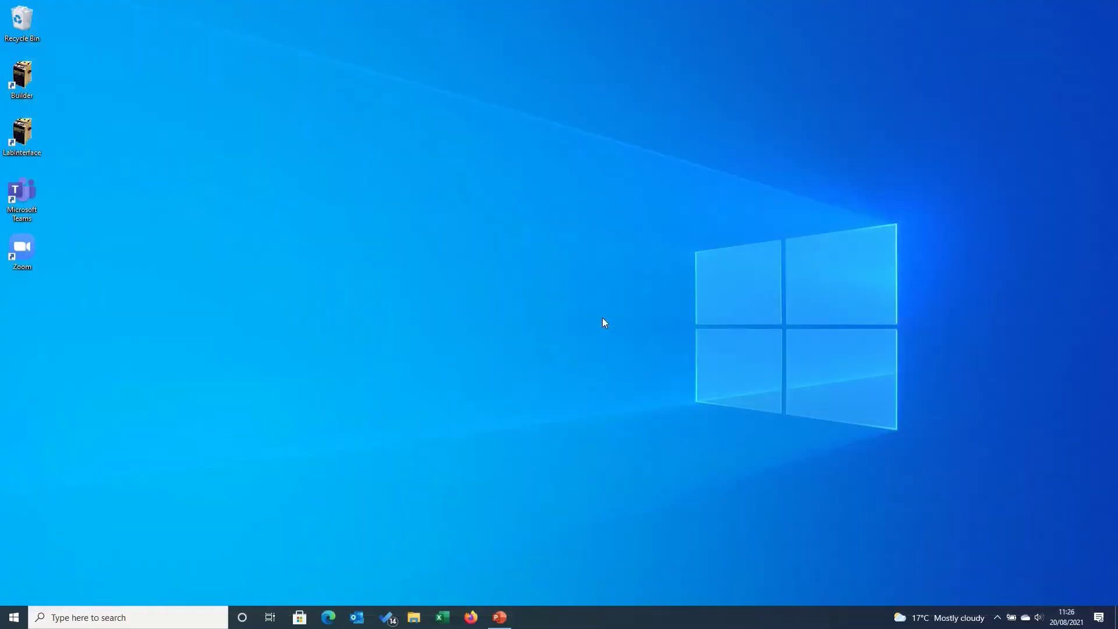
double_click(21, 86)
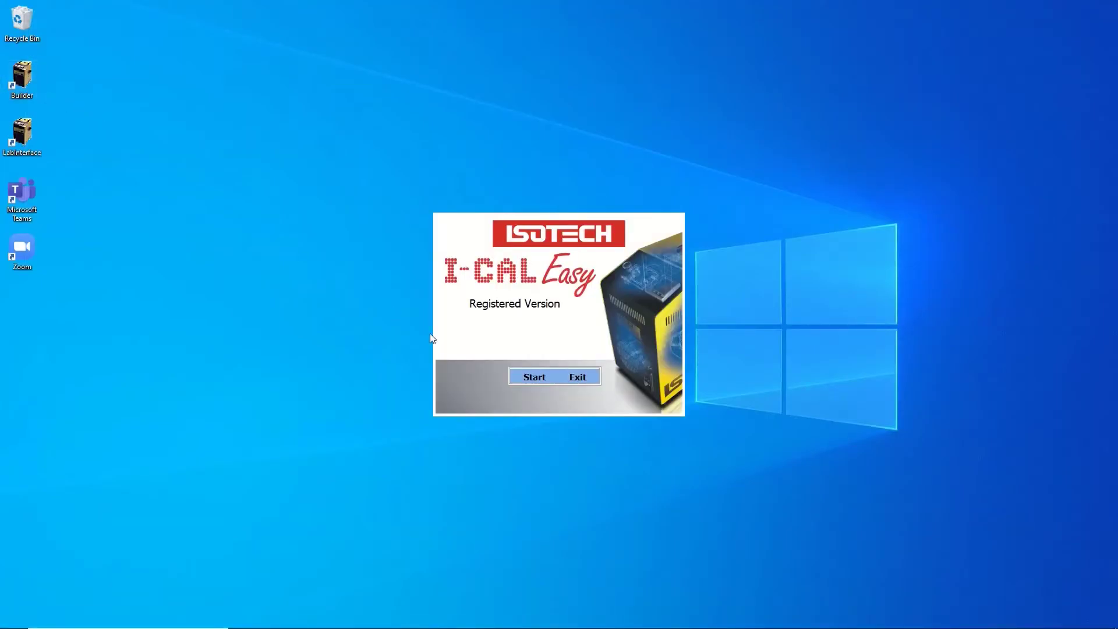
left_click(537, 379)
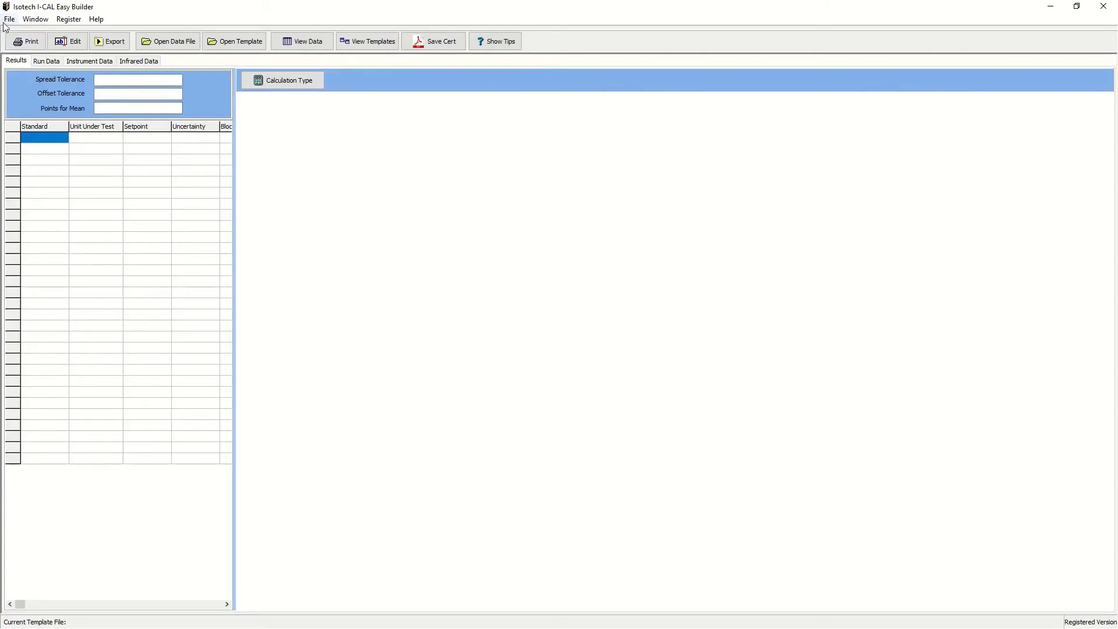
Step: Open the ANMD1 Data-8 Chan 13 .ctd data file in Builder
left_click(9, 19)
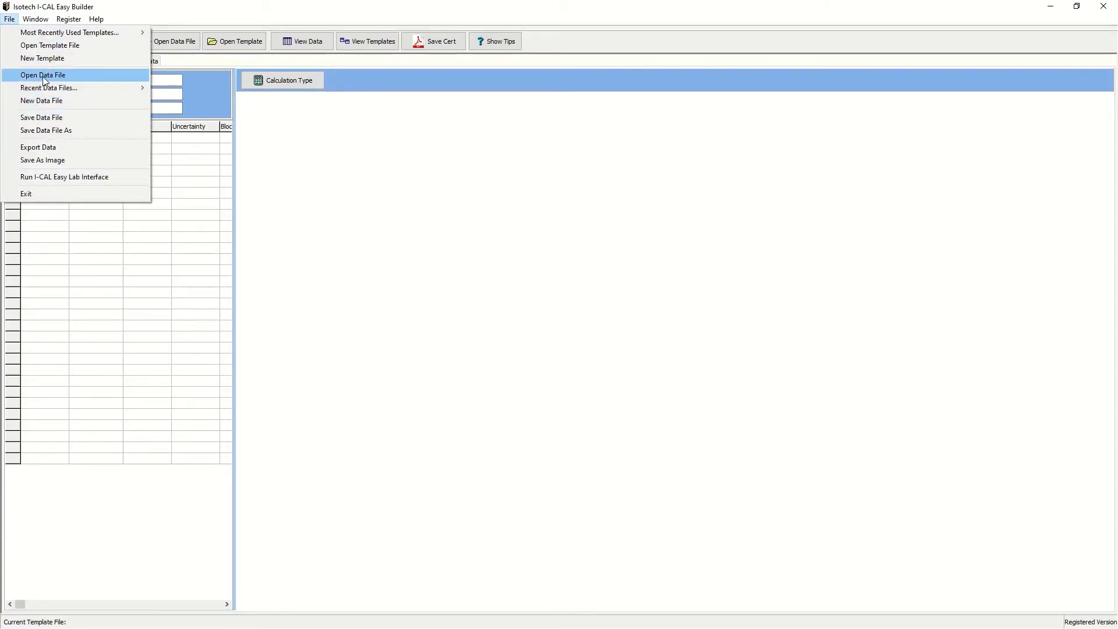
left_click(43, 76)
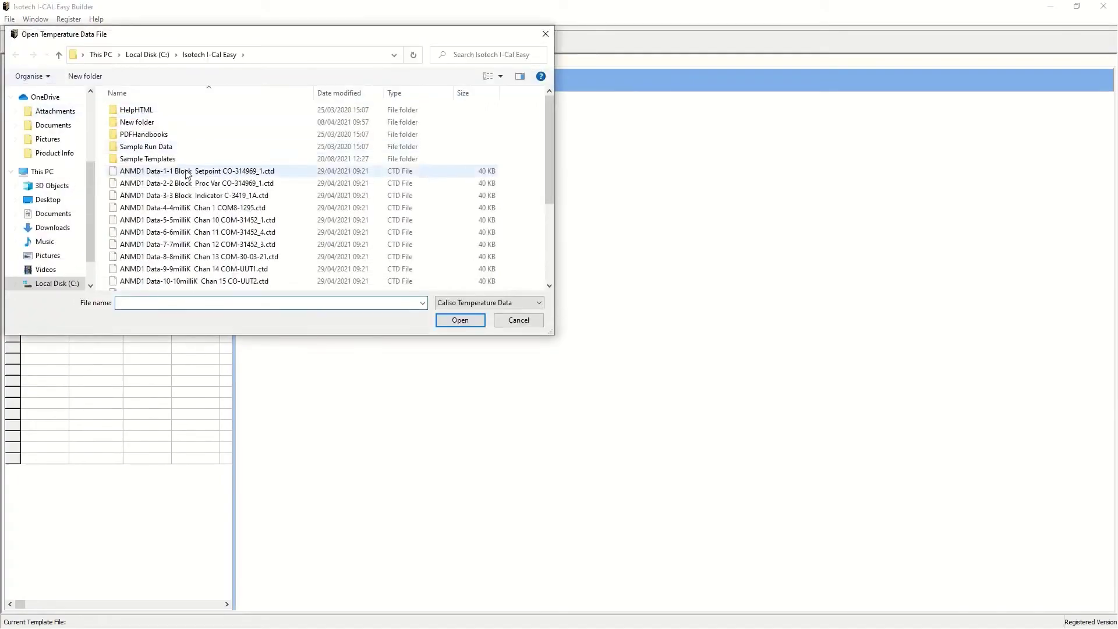
left_click(232, 259)
left_click(454, 322)
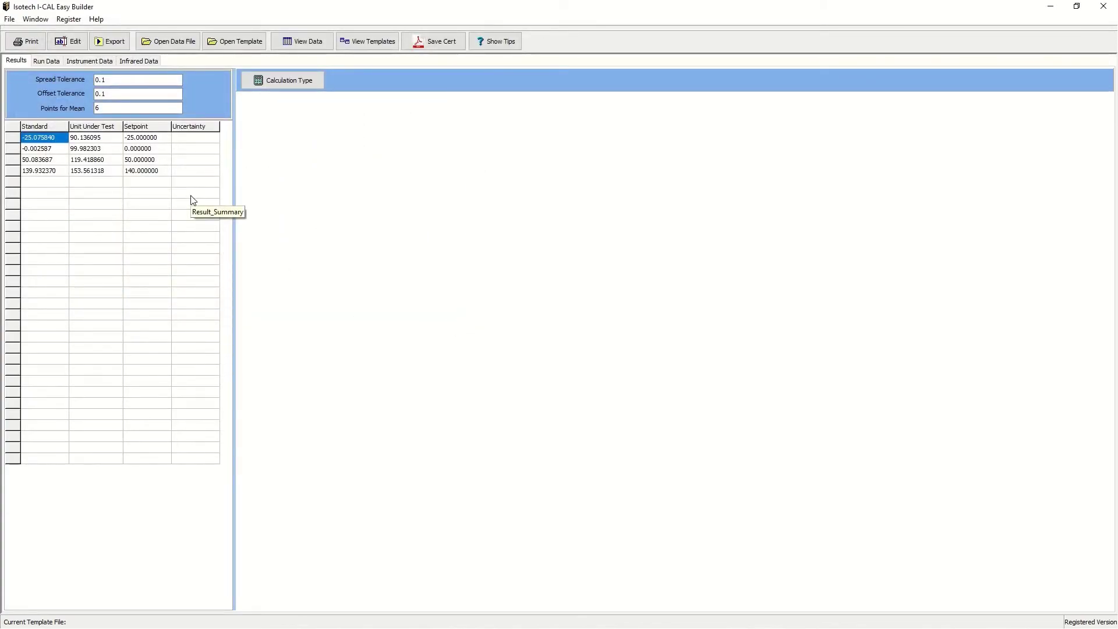
Step: Set the calculation type to Callendar Van Dusen
left_click(290, 88)
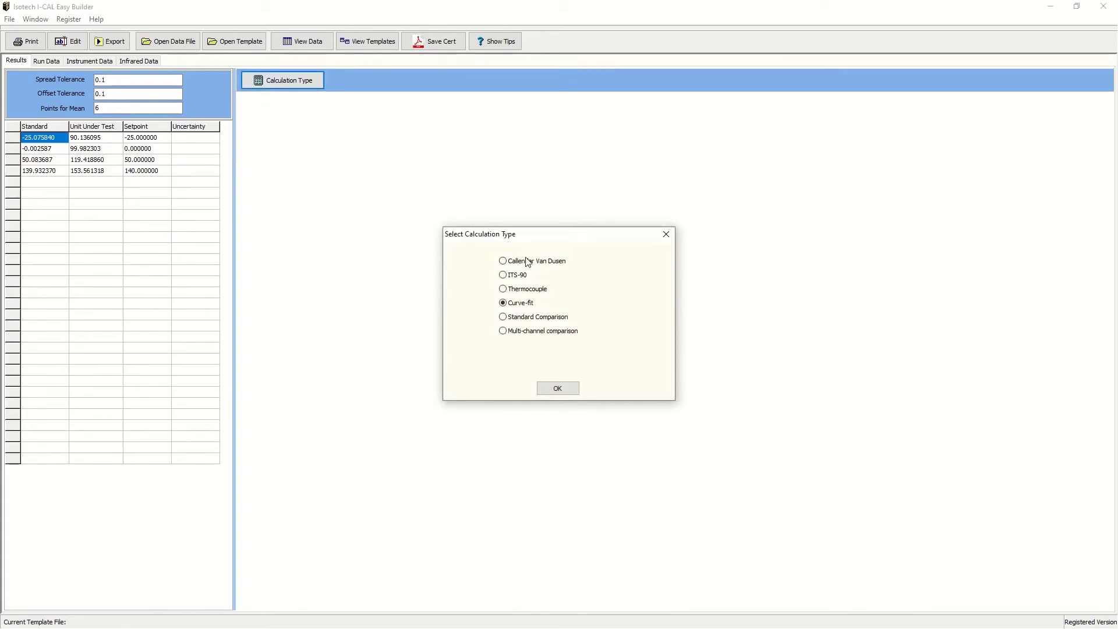
left_click(528, 264)
left_click(562, 391)
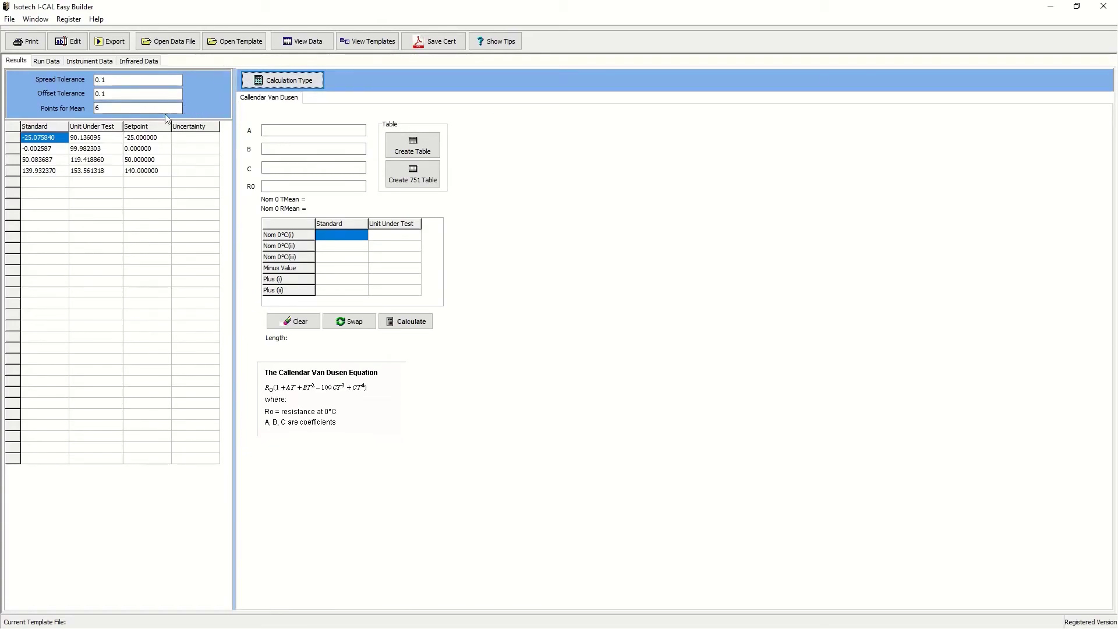
Step: Place the 0, -25, 50 and 140 readings in the point grid and calculate R0, A, B and C
left_click(79, 150)
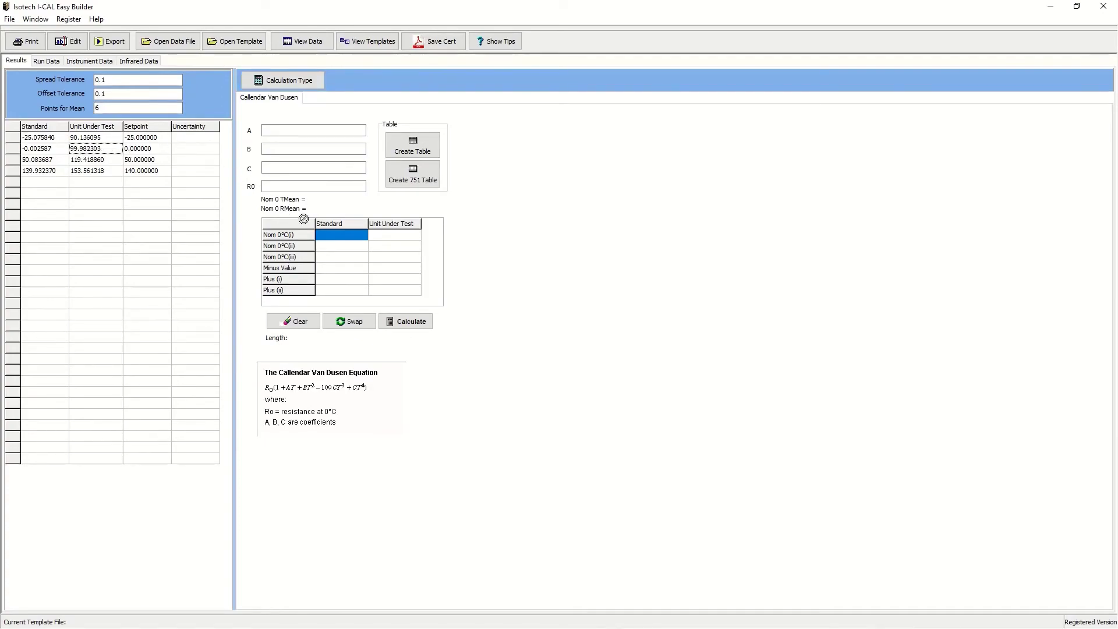
left_click_drag(335, 235, 335, 234)
left_click_drag(91, 138, 328, 267)
left_click_drag(95, 160, 335, 281)
left_click_drag(95, 170, 359, 287)
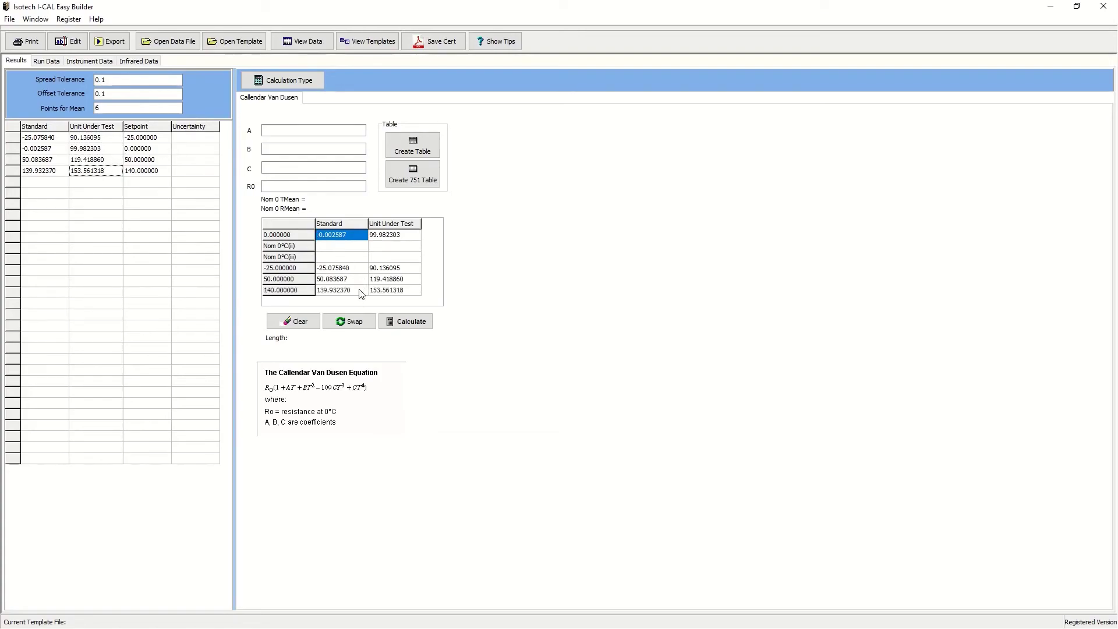
left_click(417, 325)
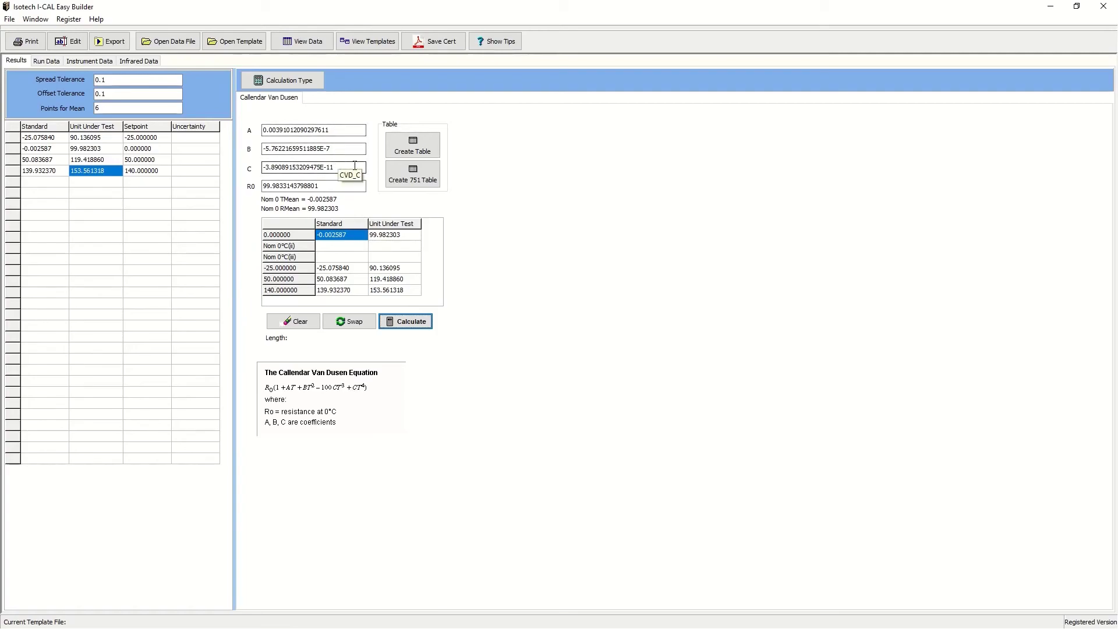
left_click(408, 146)
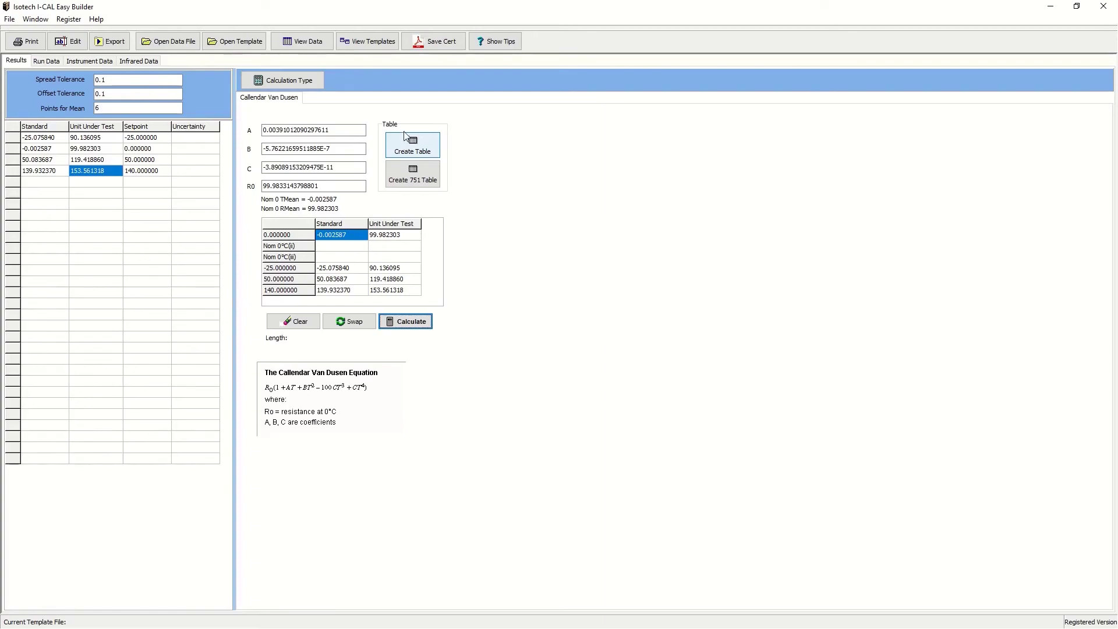
Step: Clear the coefficients, load the Simple Example.ctf template and preview it at Fit Width
left_click(283, 80)
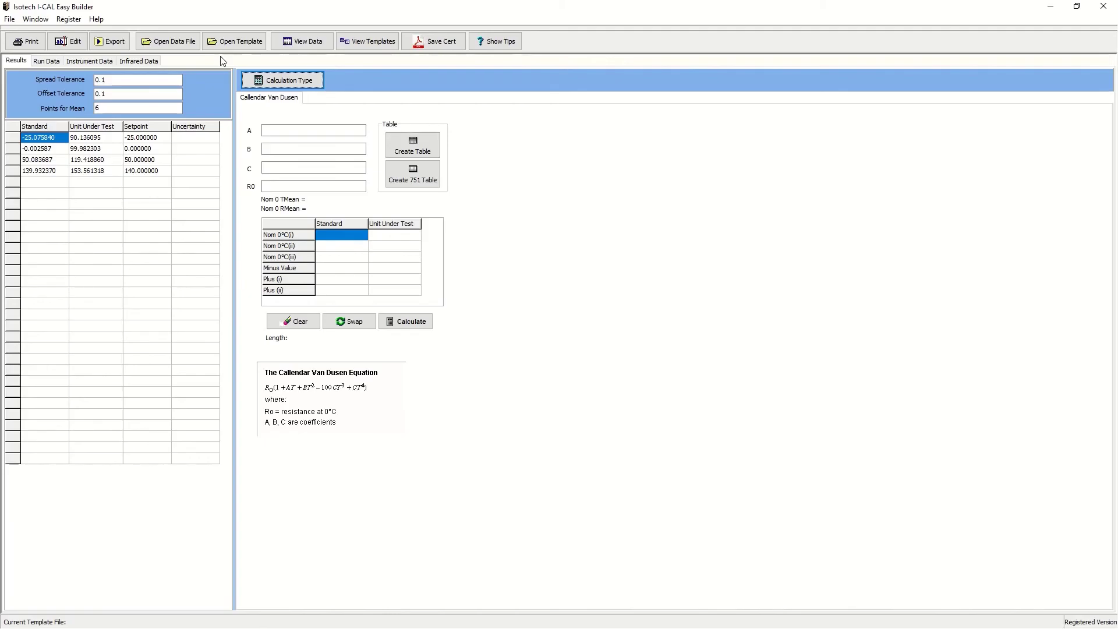
left_click(226, 46)
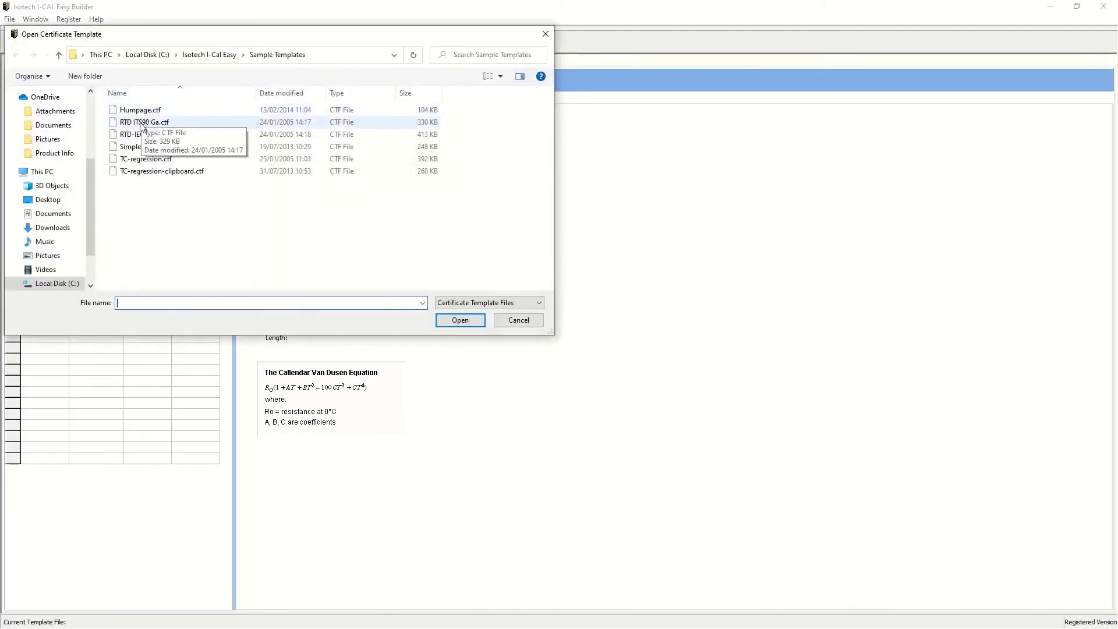
left_click(140, 146)
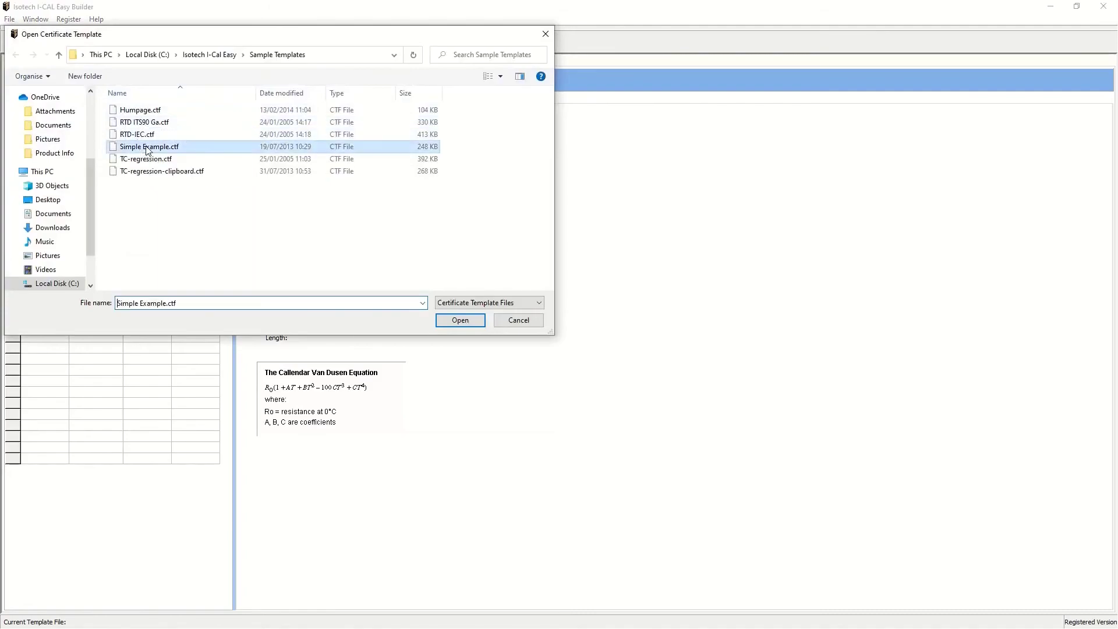
left_click(460, 325)
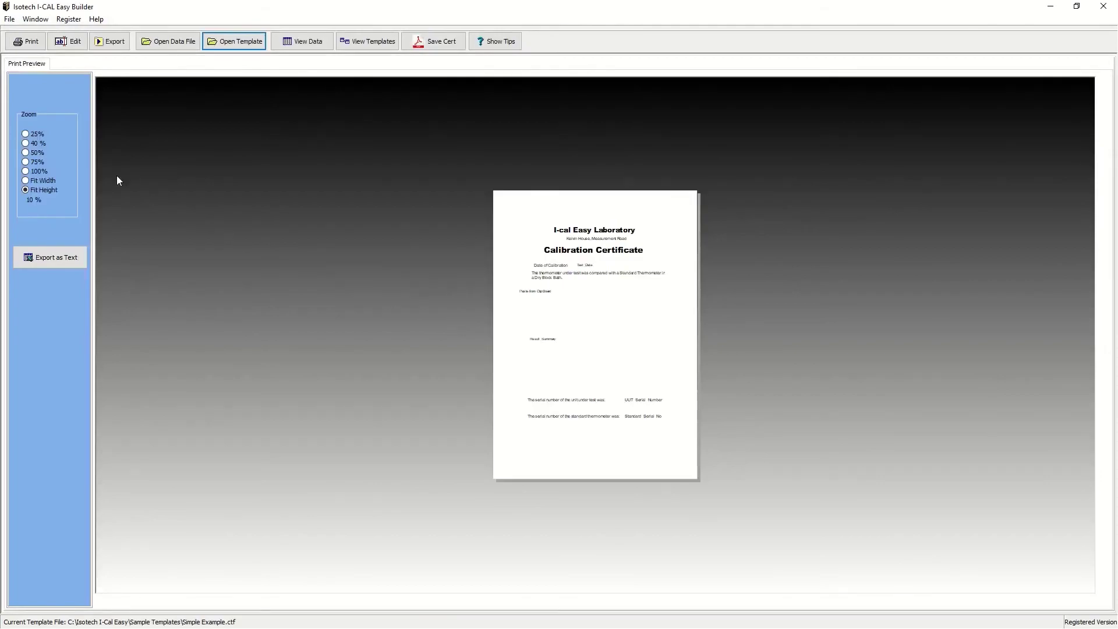
left_click(42, 180)
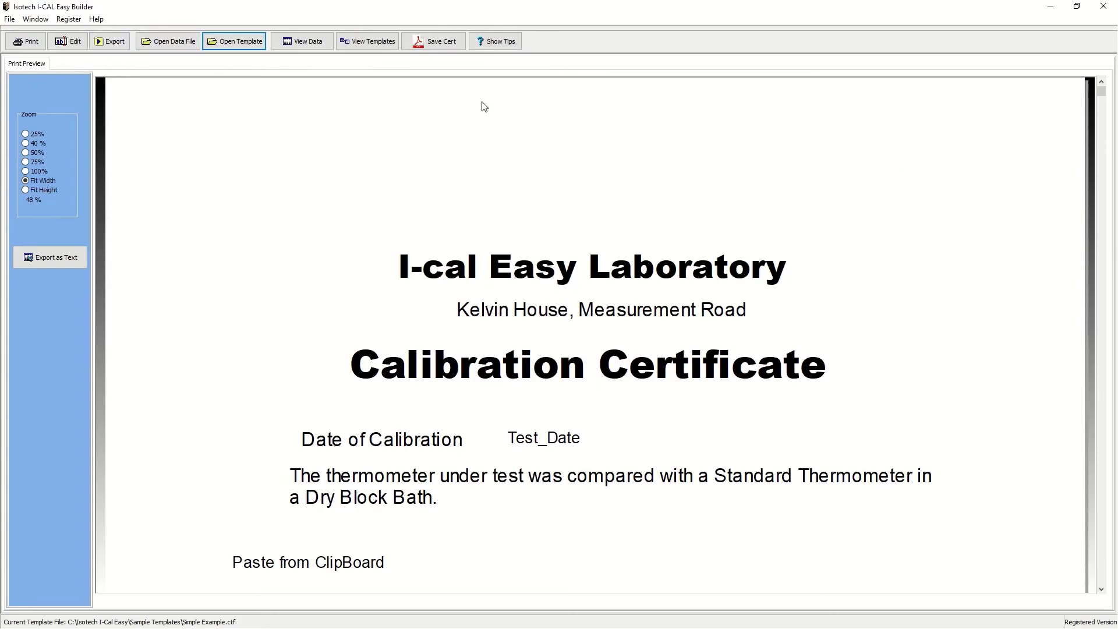
left_click_drag(1102, 92, 1102, 294)
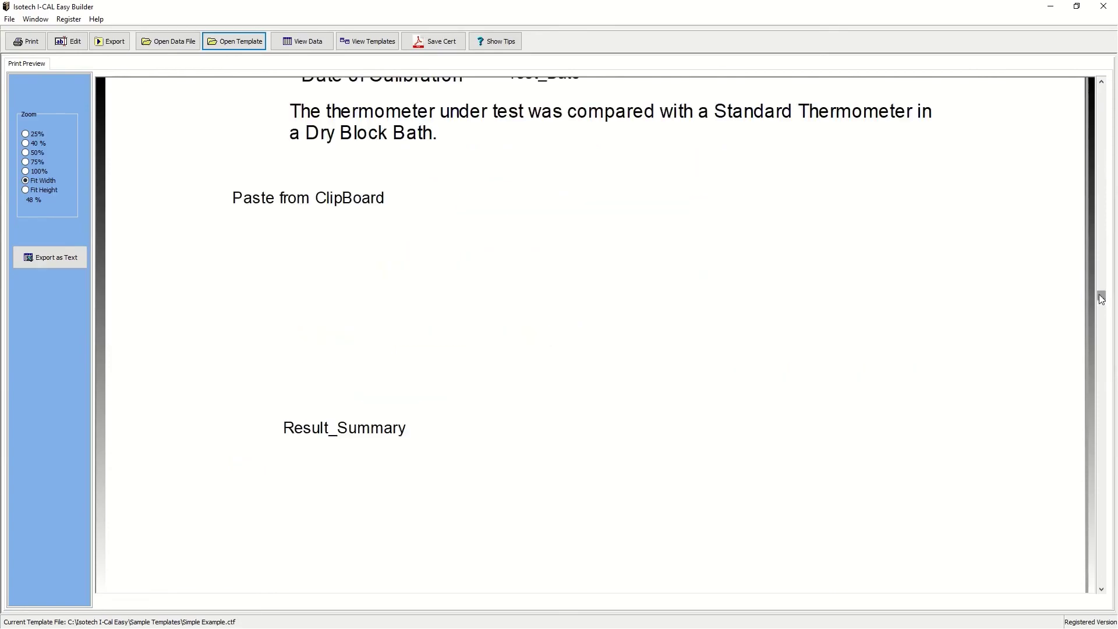
Step: Export the readings into the certificate, save it over test cert.pdf, and open it for viewing
left_click(114, 45)
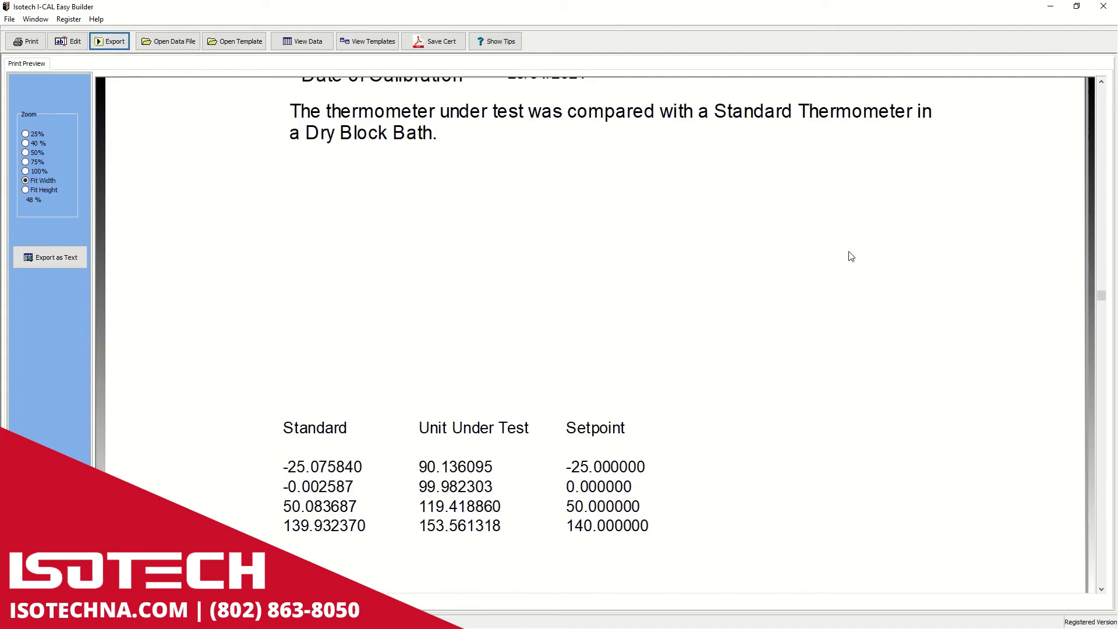
left_click_drag(1103, 298, 1106, 437)
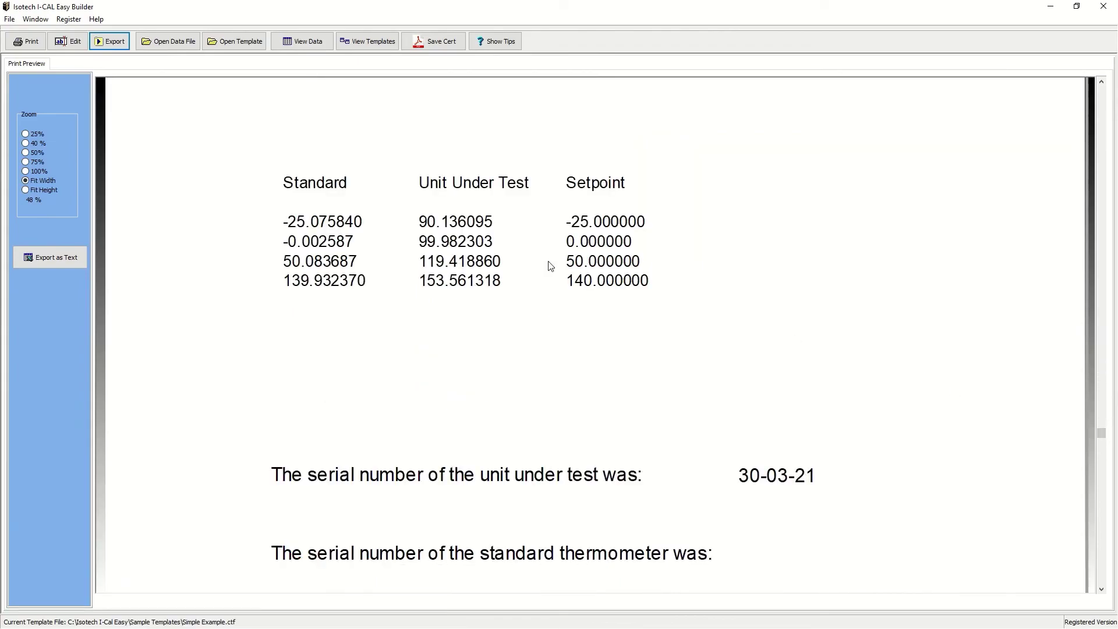
left_click(428, 43)
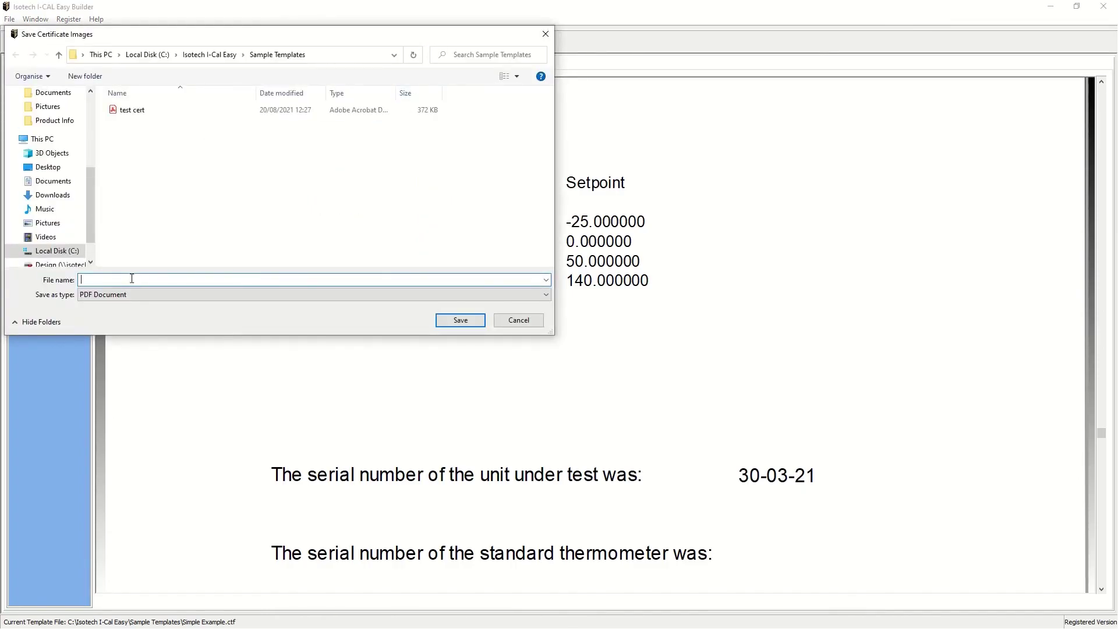
type("test")
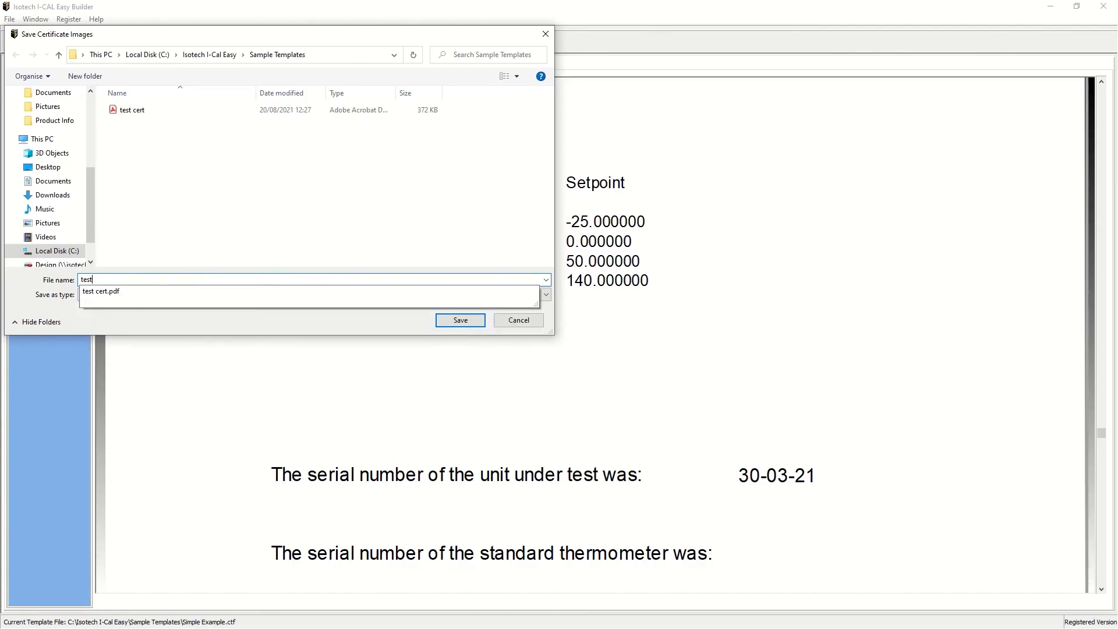
left_click(410, 298)
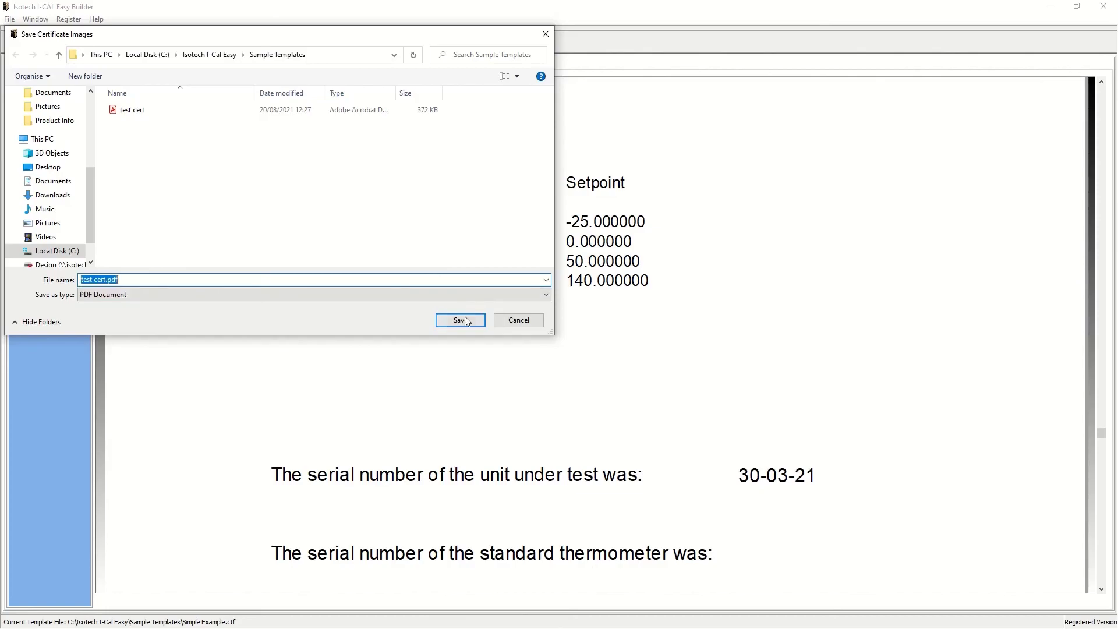
left_click(467, 321)
left_click(588, 323)
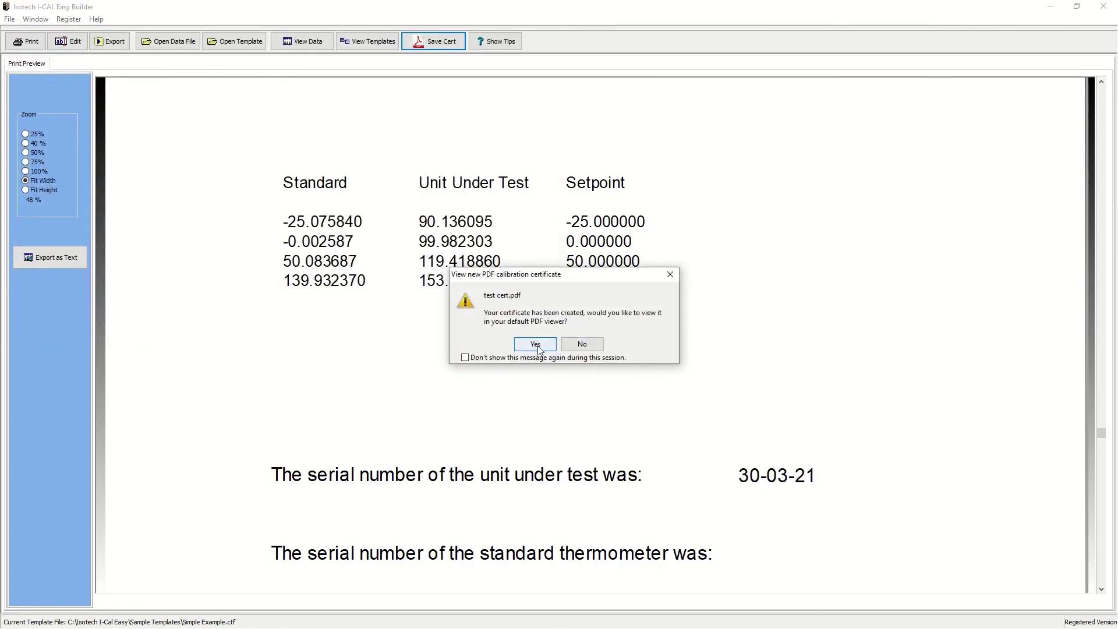
left_click(538, 344)
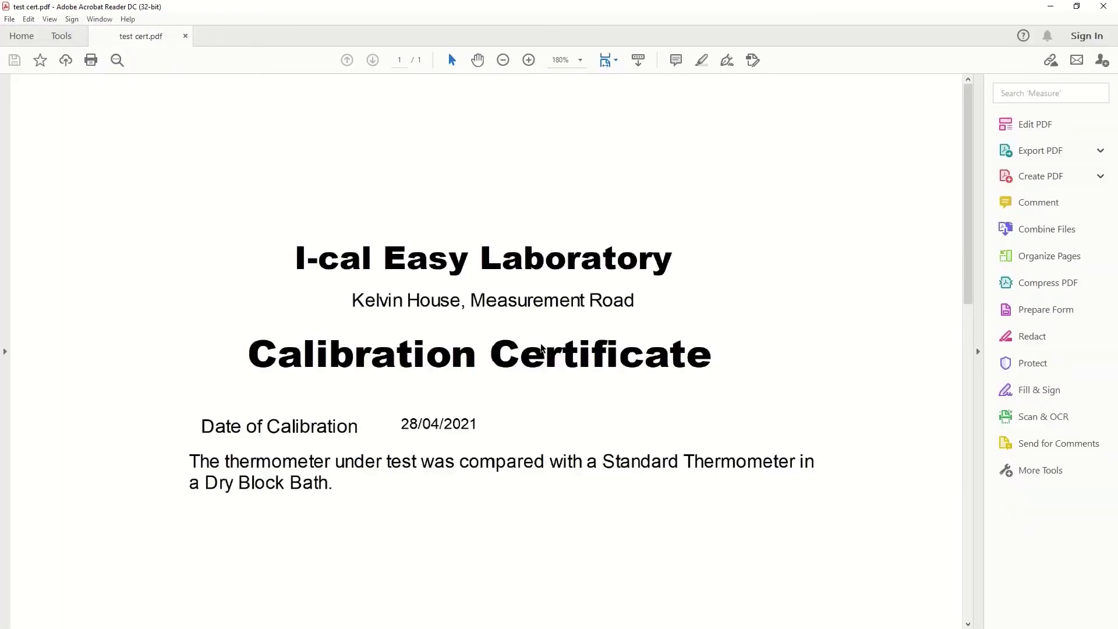
left_click_drag(969, 188, 967, 469)
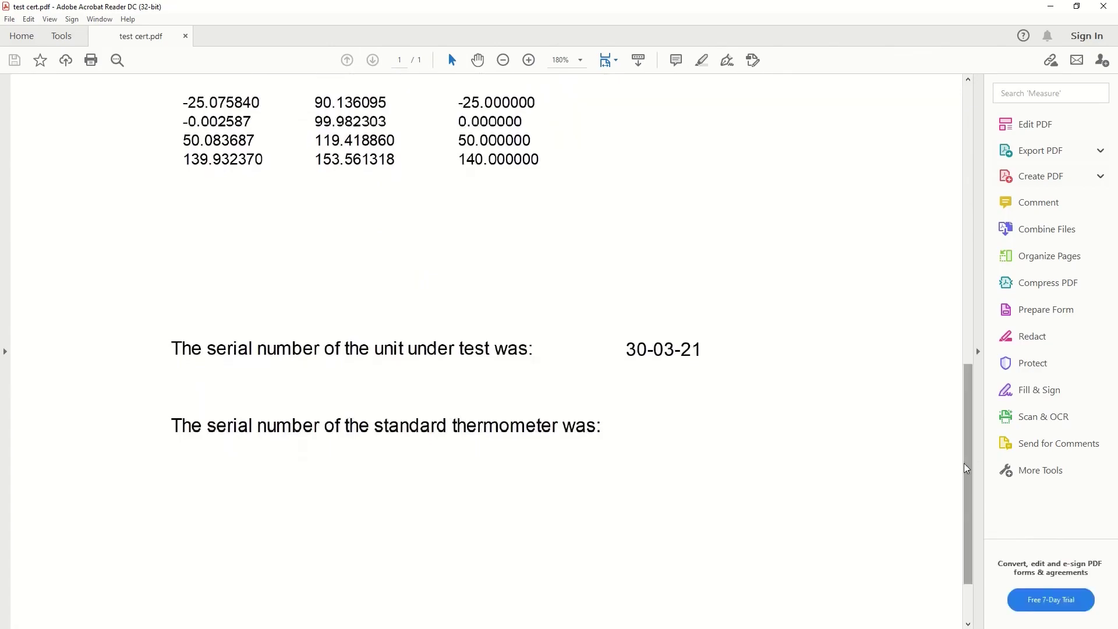